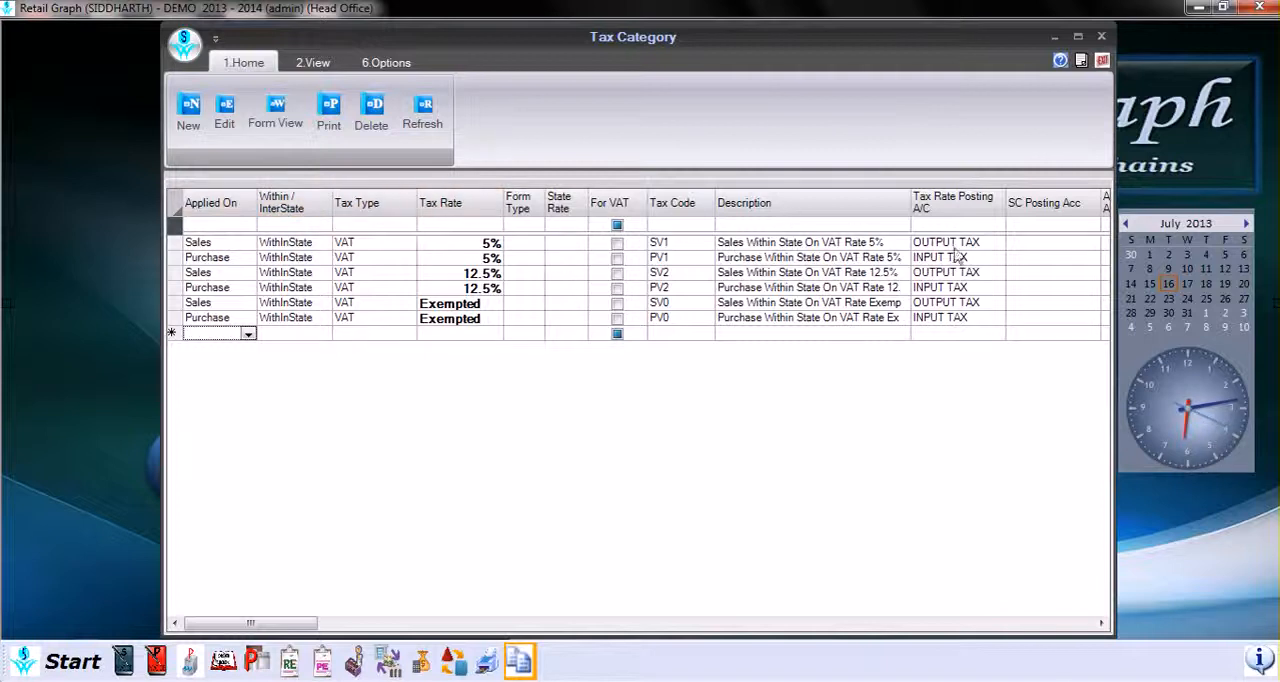
# Step: Examine the column visibility and focus options in the tax category list's grid layout settings, leaving them unsaved
pyautogui.rightClick(418, 258)
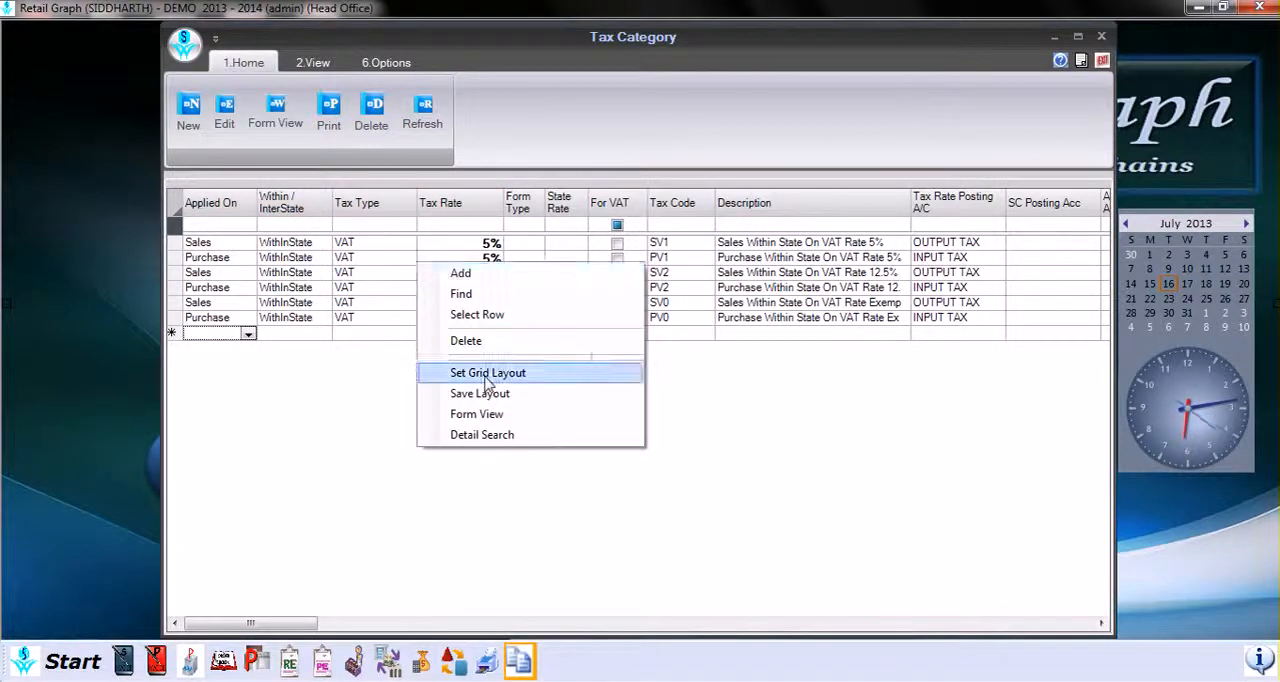
pyautogui.click(488, 376)
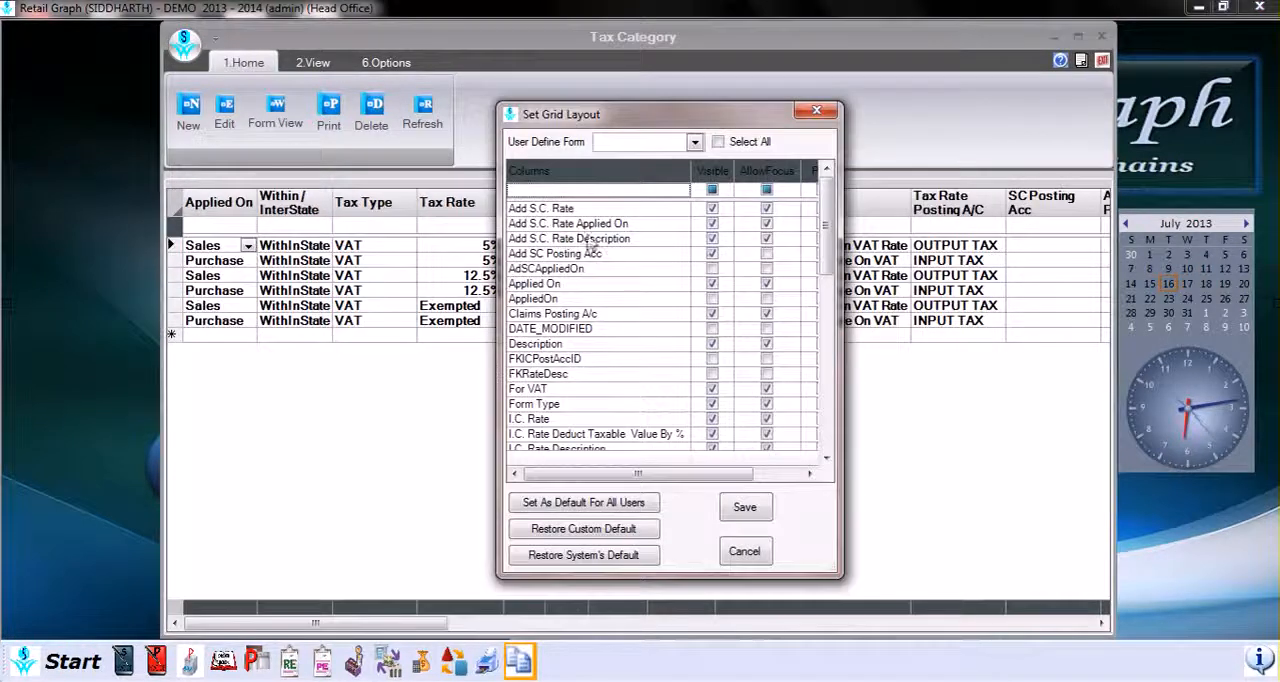
pyautogui.moveTo(828, 234)
pyautogui.mouseDown()
pyautogui.moveTo(827, 405)
pyautogui.moveTo(849, 376)
pyautogui.moveTo(856, 304)
pyautogui.moveTo(842, 238)
pyautogui.mouseUp()
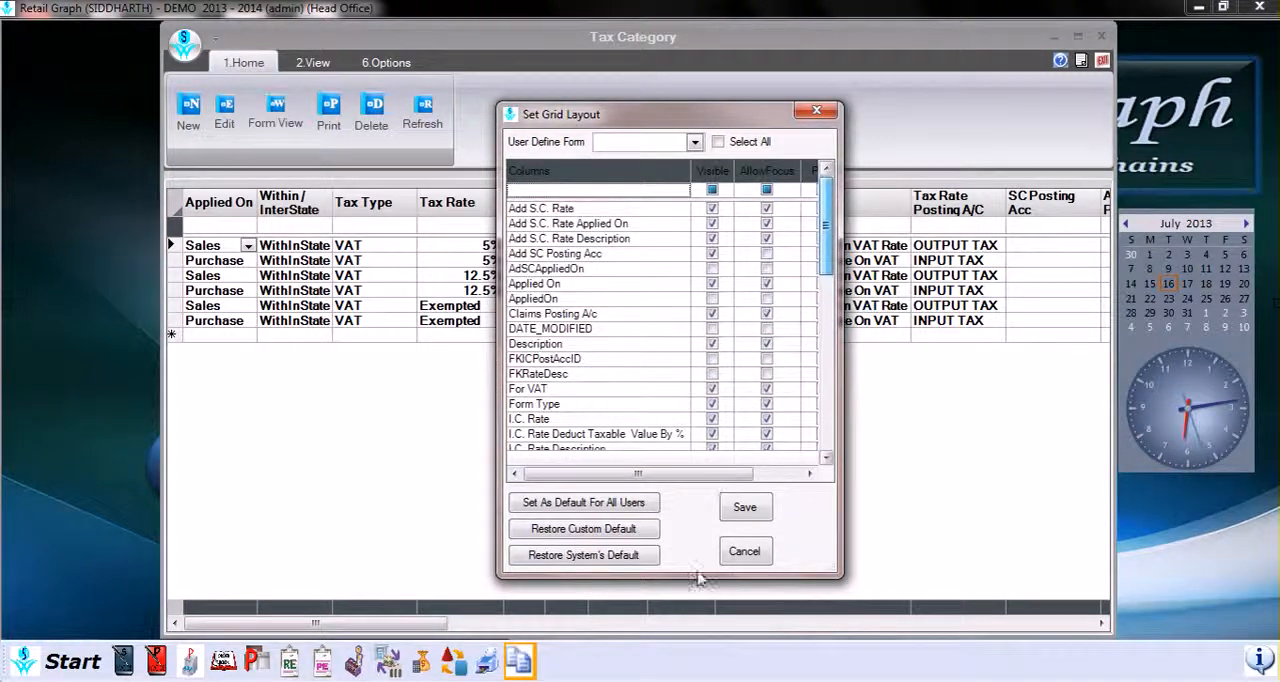
pyautogui.click(744, 551)
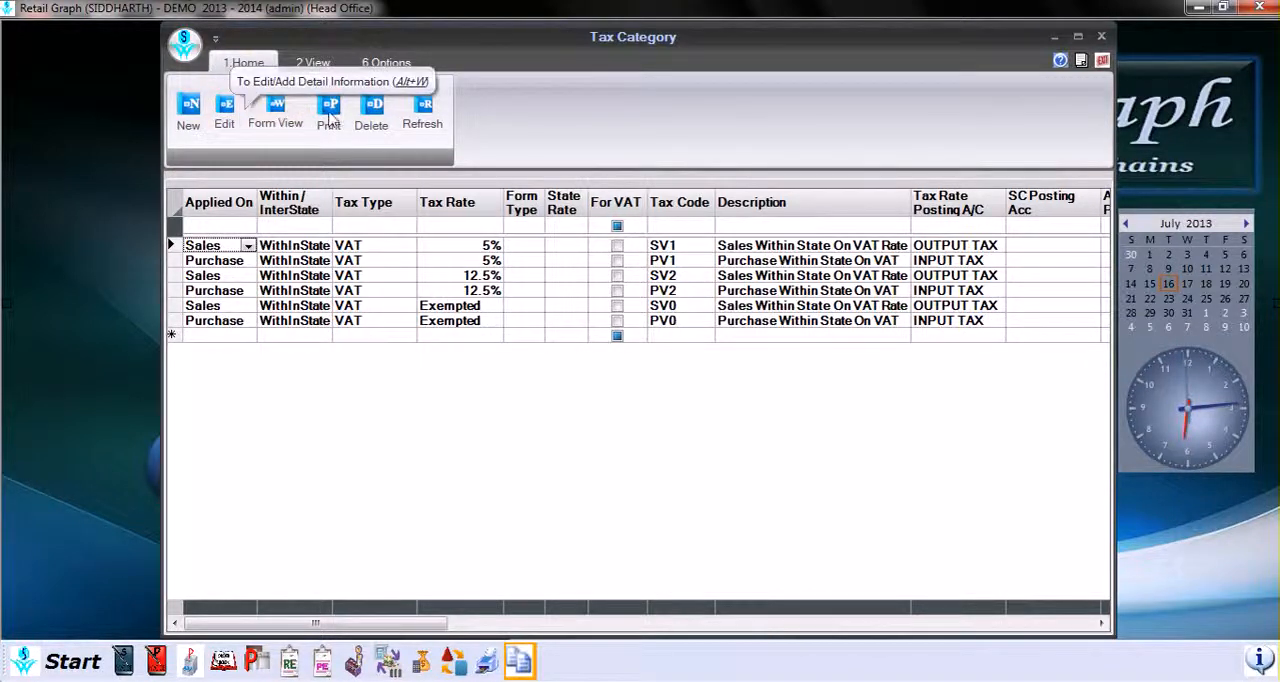
pyautogui.click(311, 63)
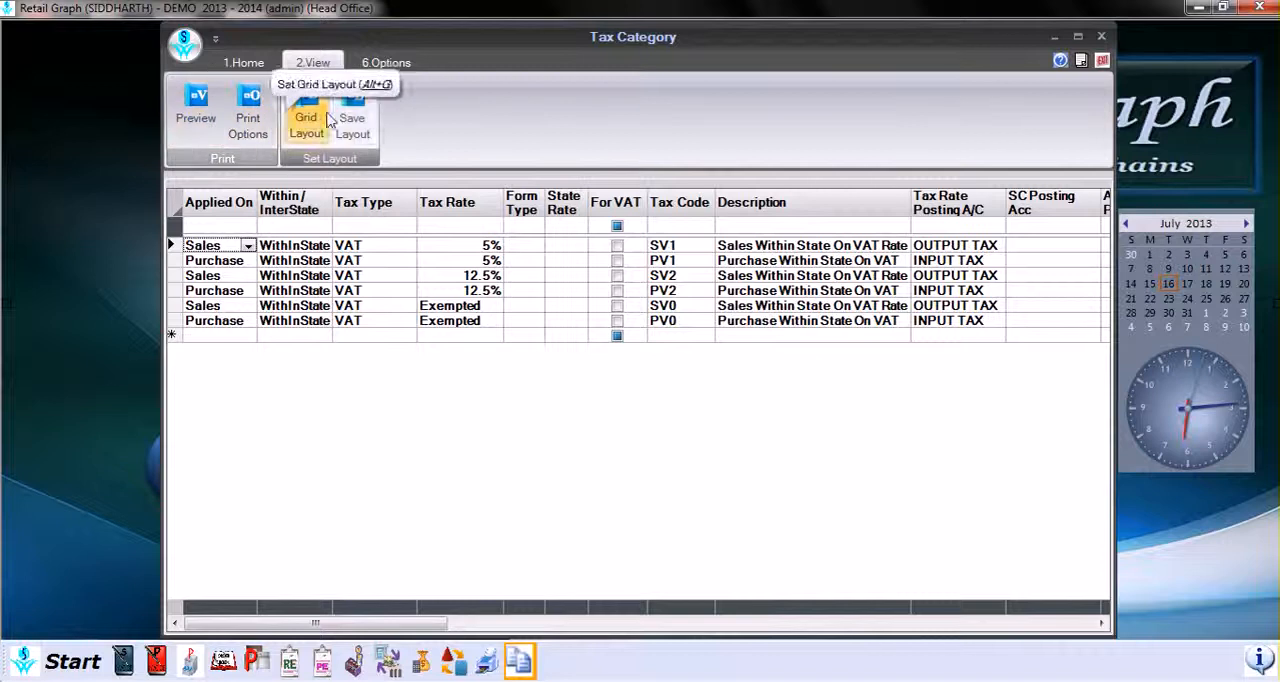
pyautogui.click(378, 64)
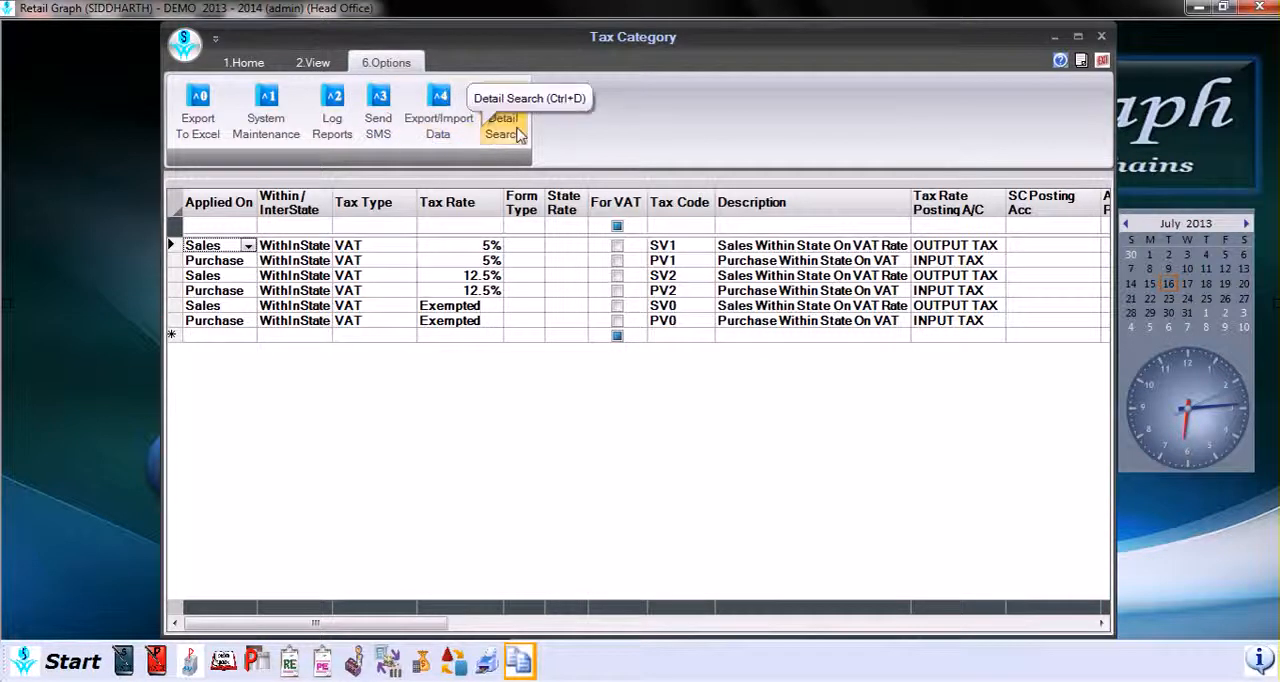
pyautogui.click(248, 64)
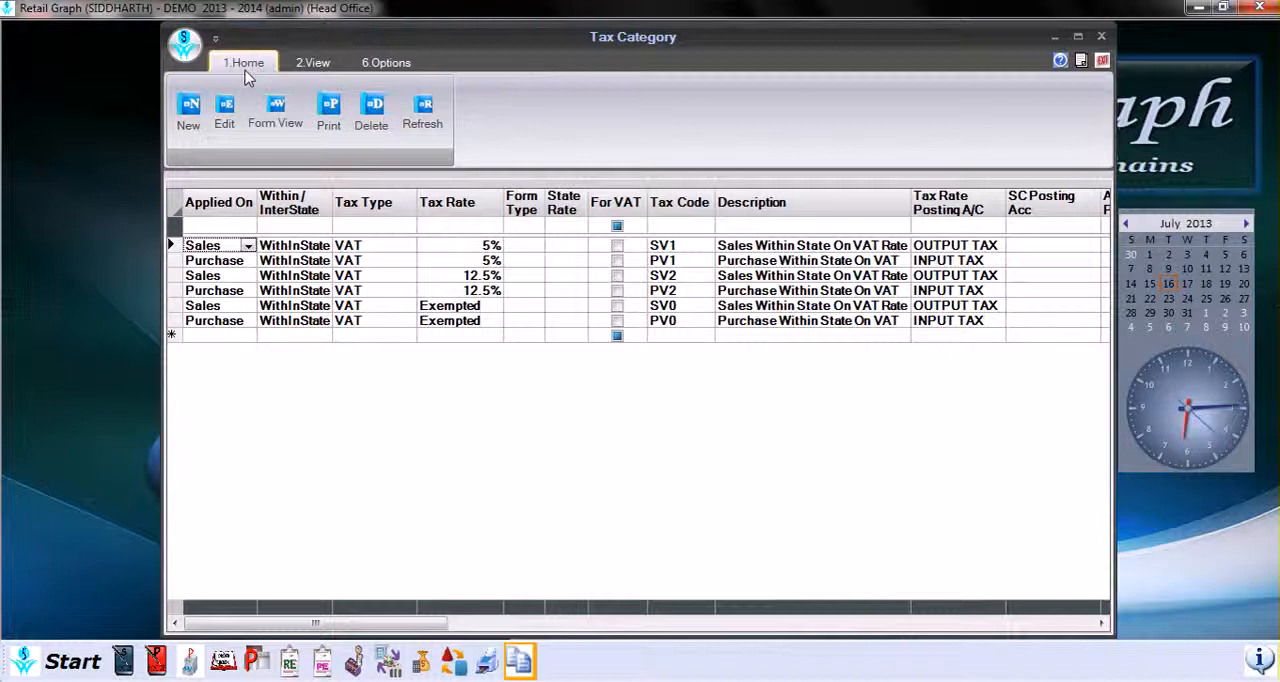
# Step: Start a new tax category applied on sales, with within-state tax type MRP and tax rate category 5%
pyautogui.click(192, 112)
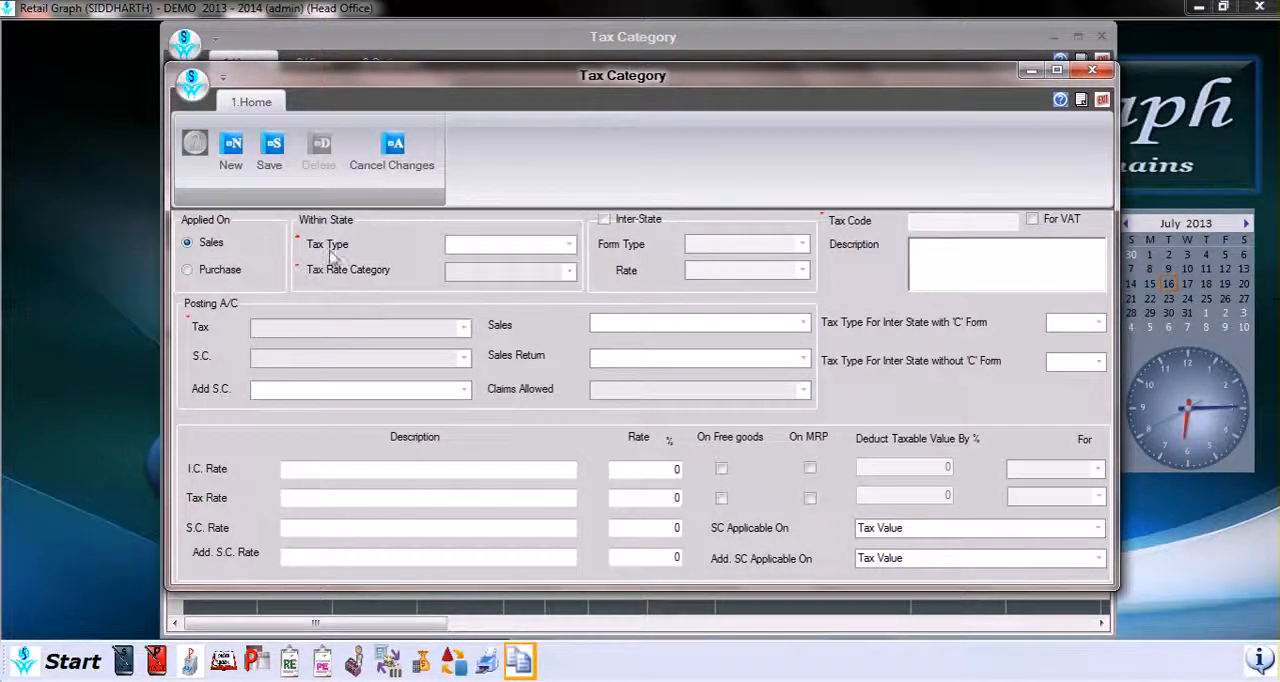
pyautogui.click(566, 247)
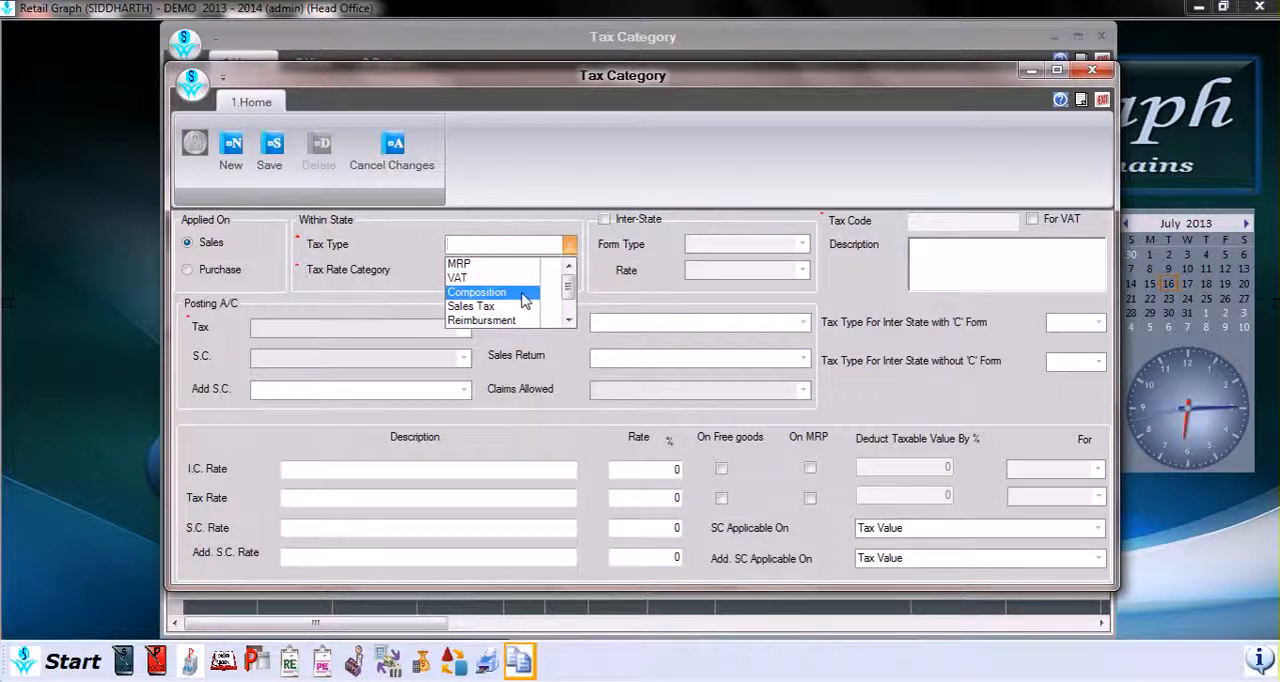
pyautogui.moveTo(570, 293); pyautogui.dragTo(571, 305)
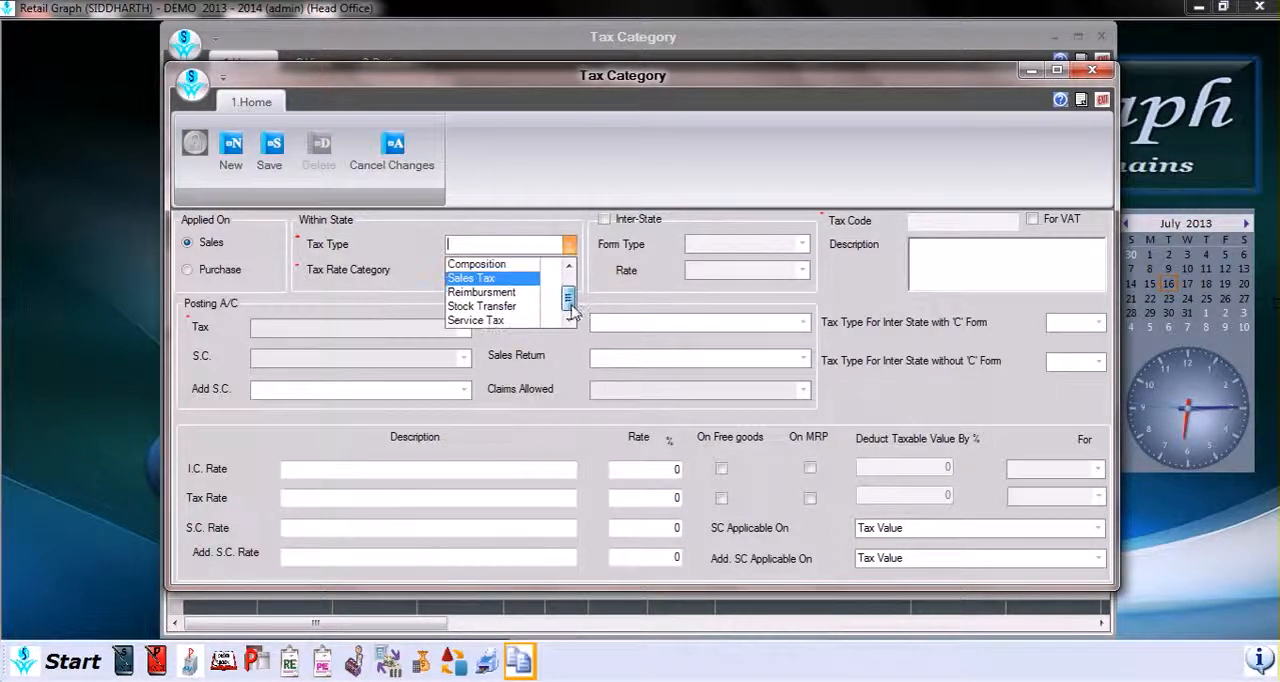
pyautogui.scroll(1, 570, 310)
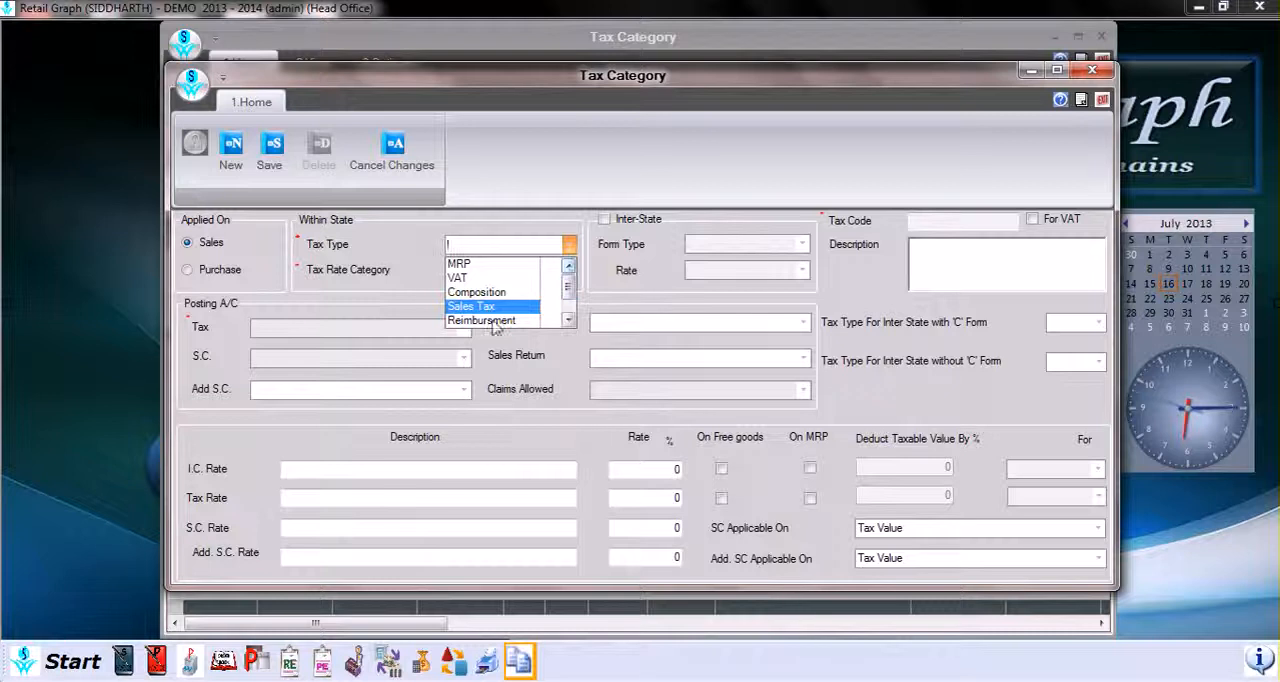
pyautogui.click(581, 274)
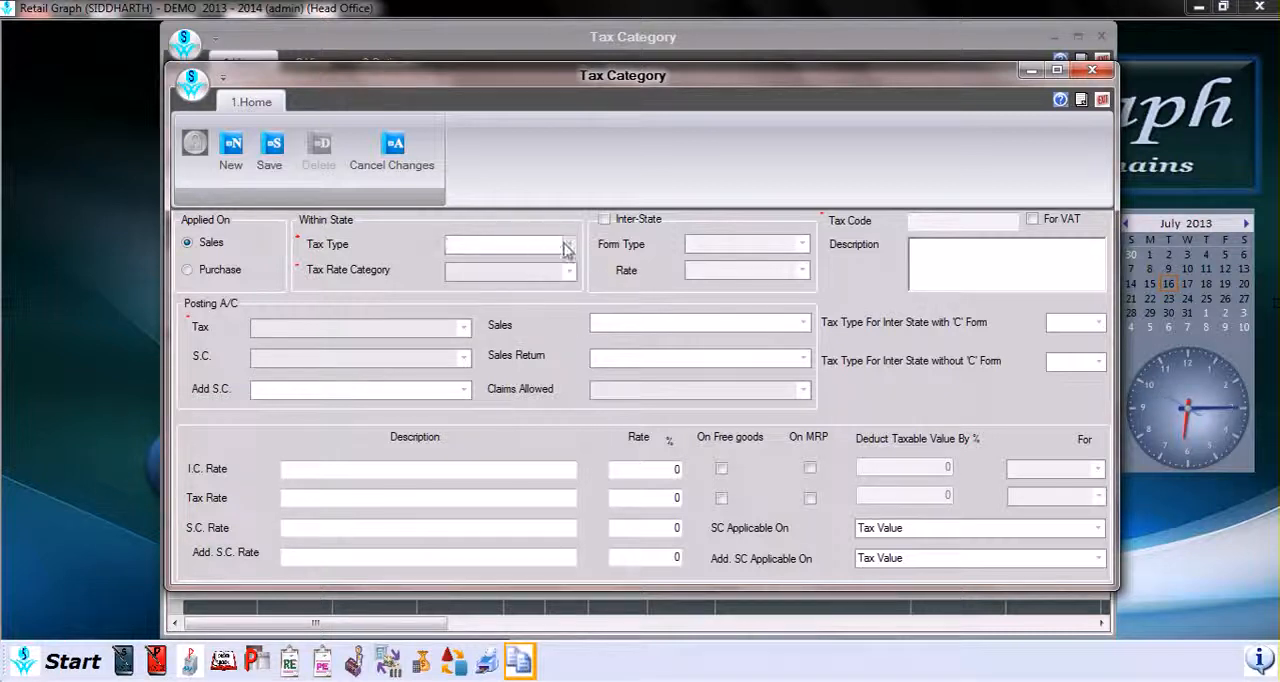
pyautogui.click(567, 248)
pyautogui.click(516, 266)
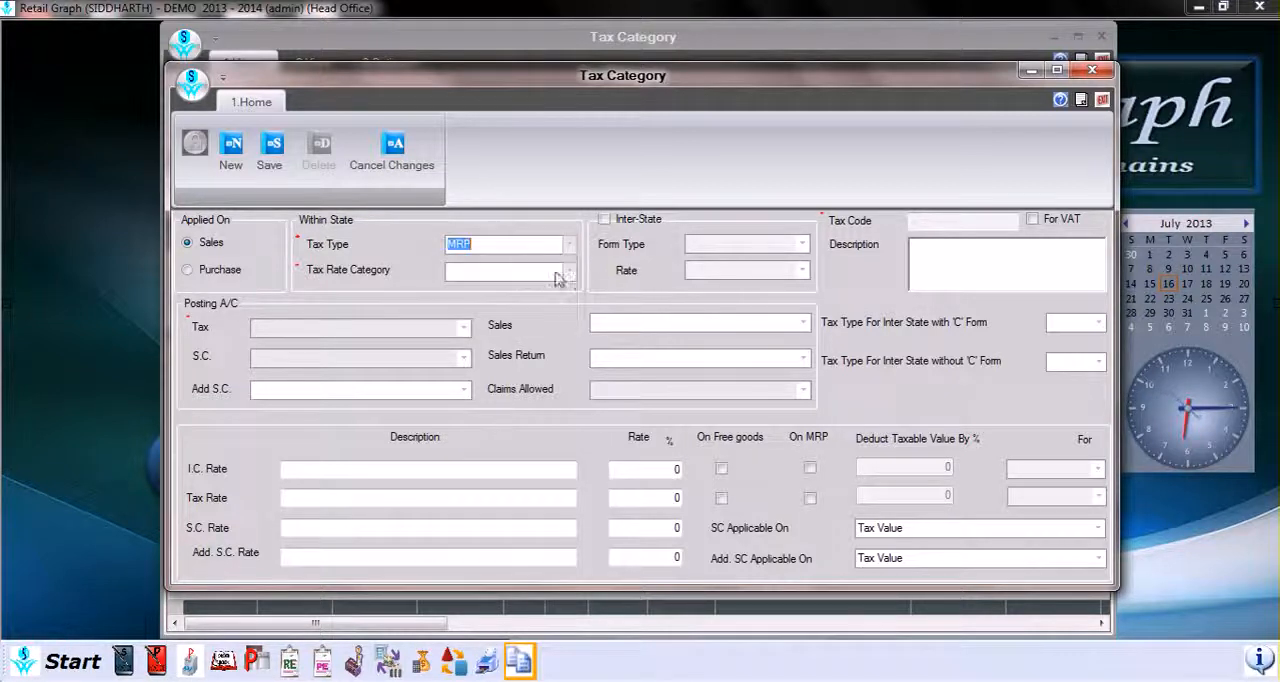
pyautogui.click(569, 272)
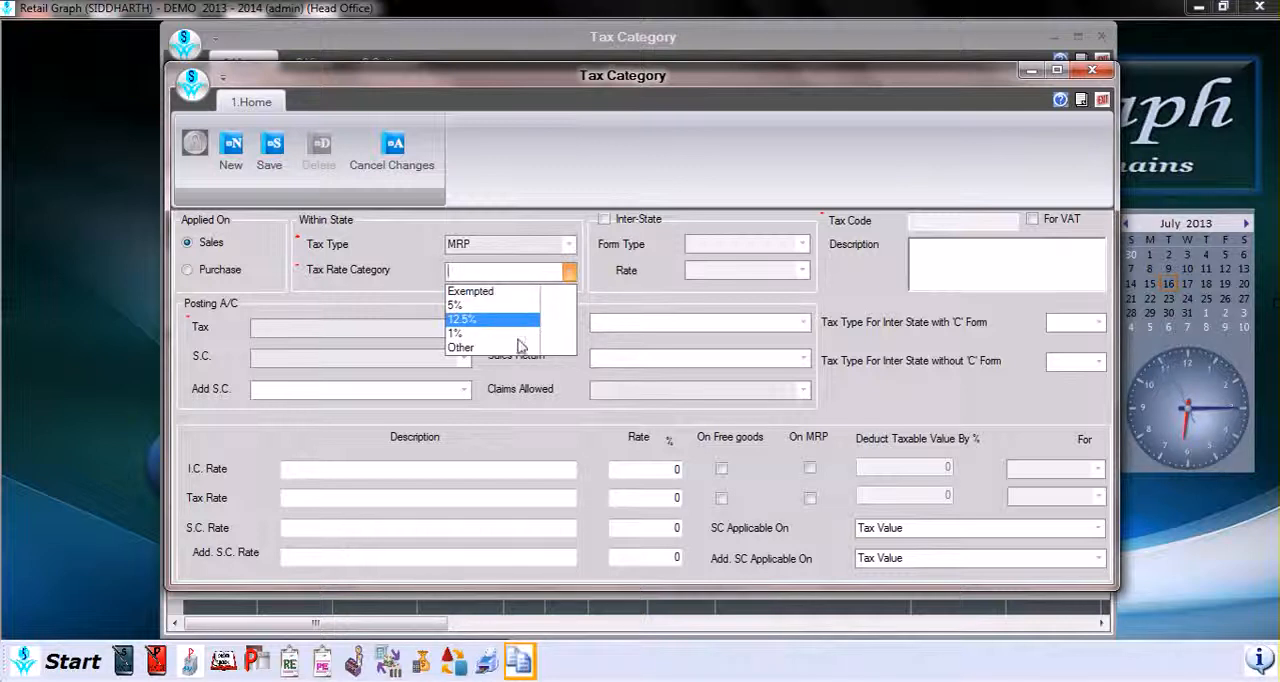
pyautogui.click(486, 305)
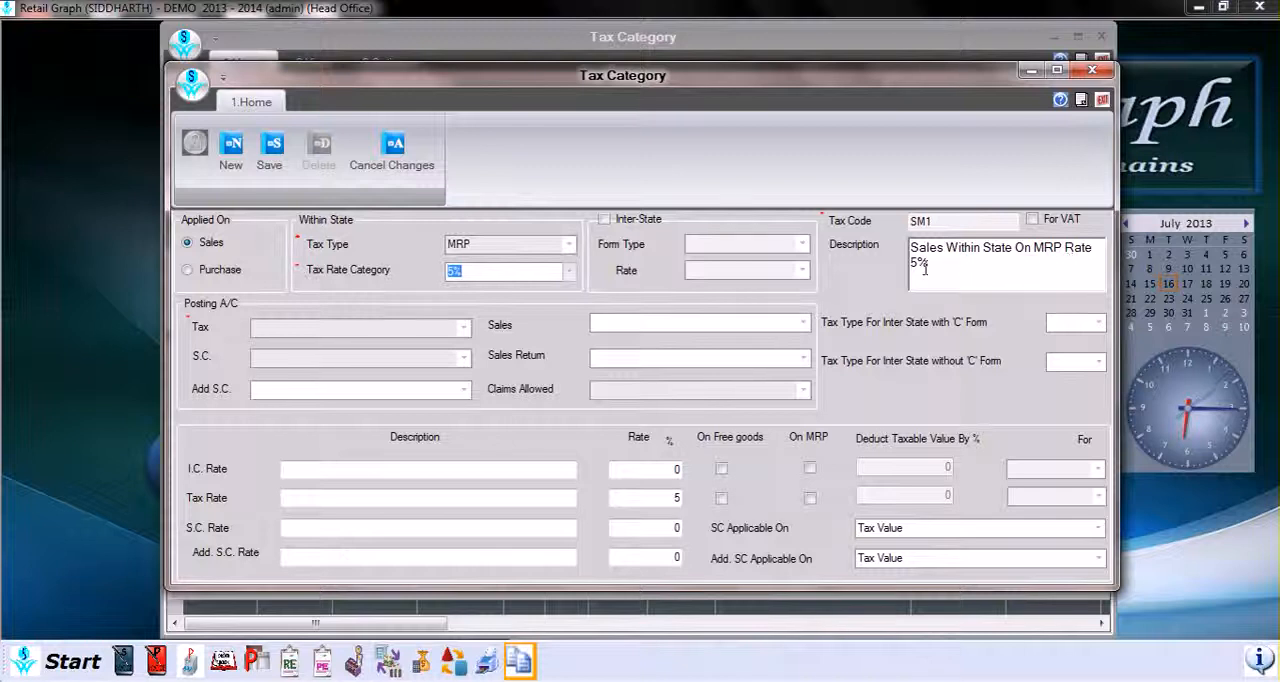
# Step: Mark the new tax category as Inter-State and look through its form type and rate choices
pyautogui.click(604, 220)
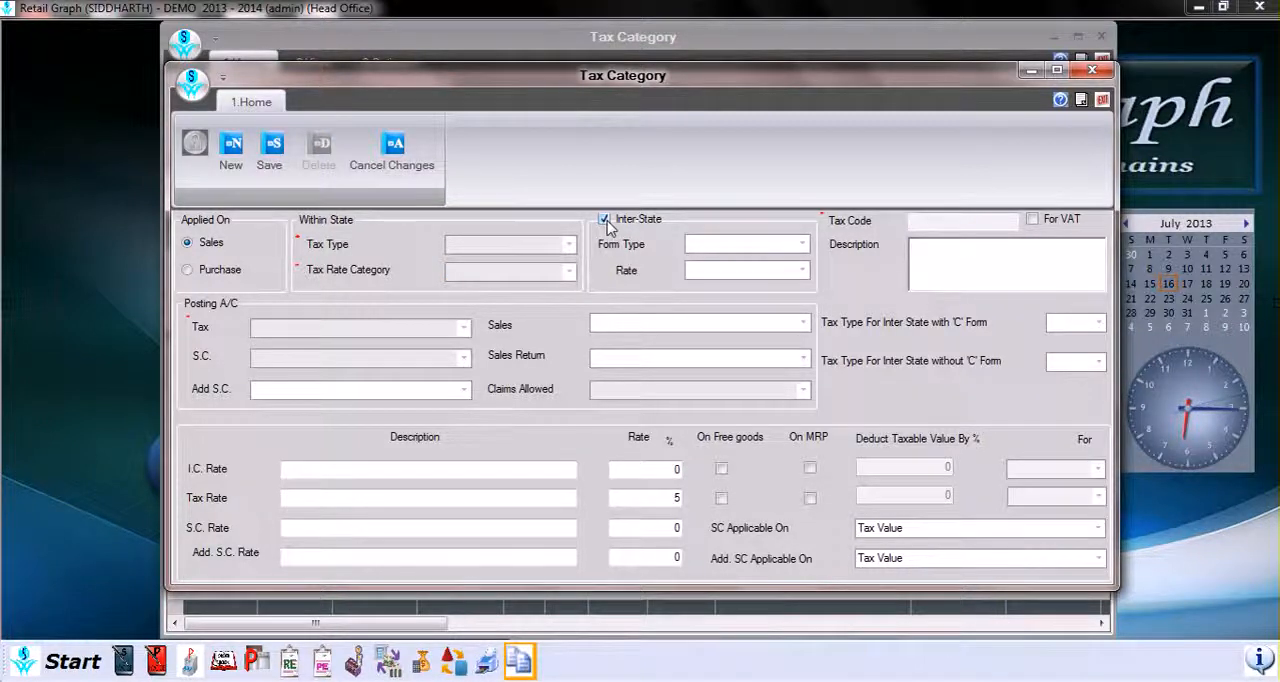
pyautogui.click(804, 245)
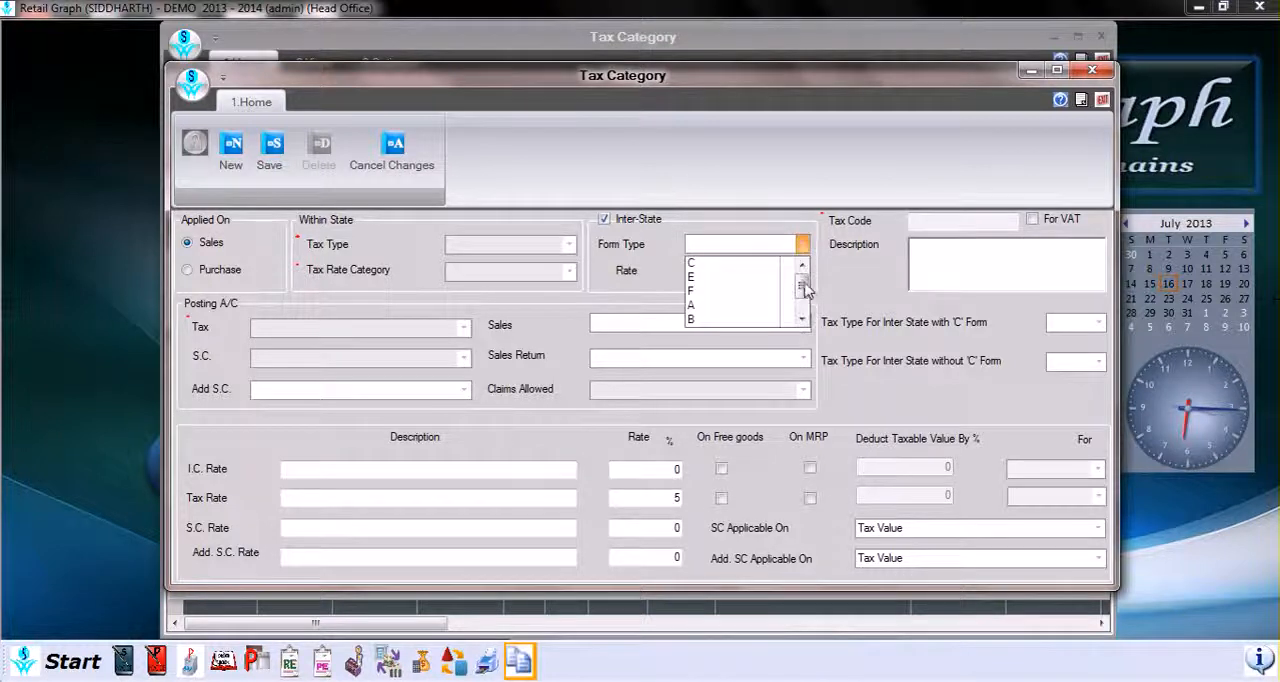
pyautogui.moveTo(805, 289)
pyautogui.mouseDown()
pyautogui.moveTo(808, 318)
pyautogui.moveTo(806, 283)
pyautogui.mouseUp()
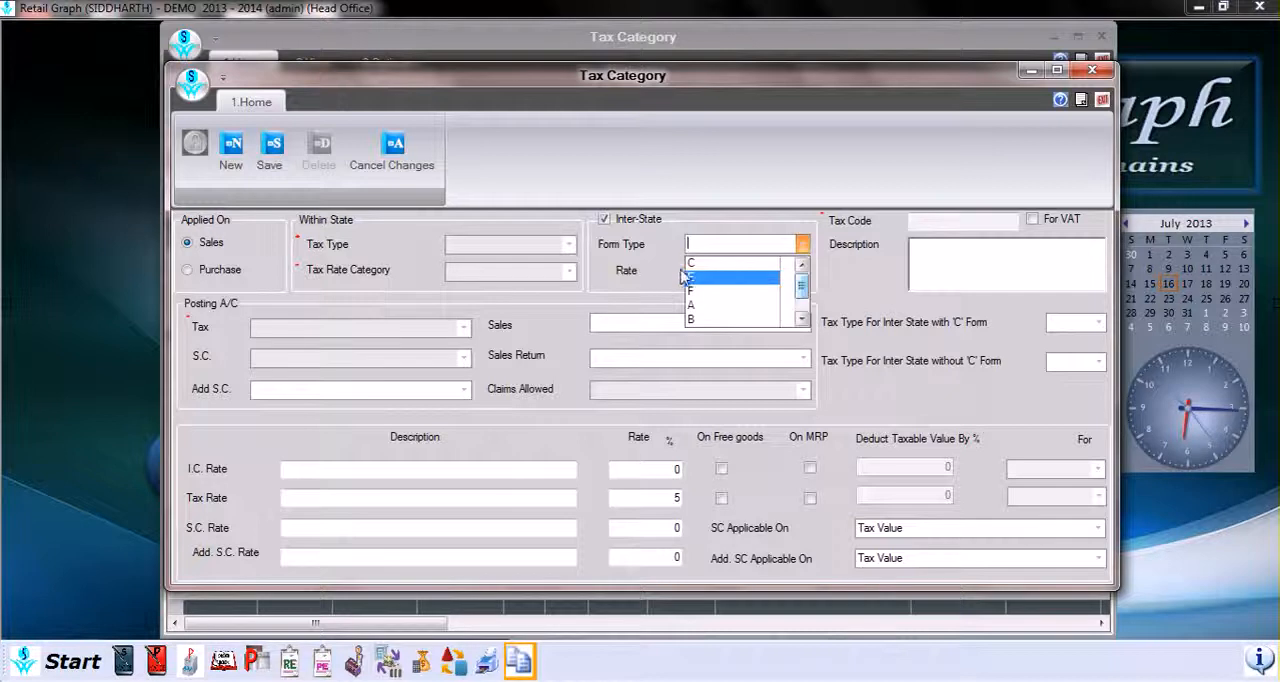
pyautogui.click(632, 297)
pyautogui.click(802, 273)
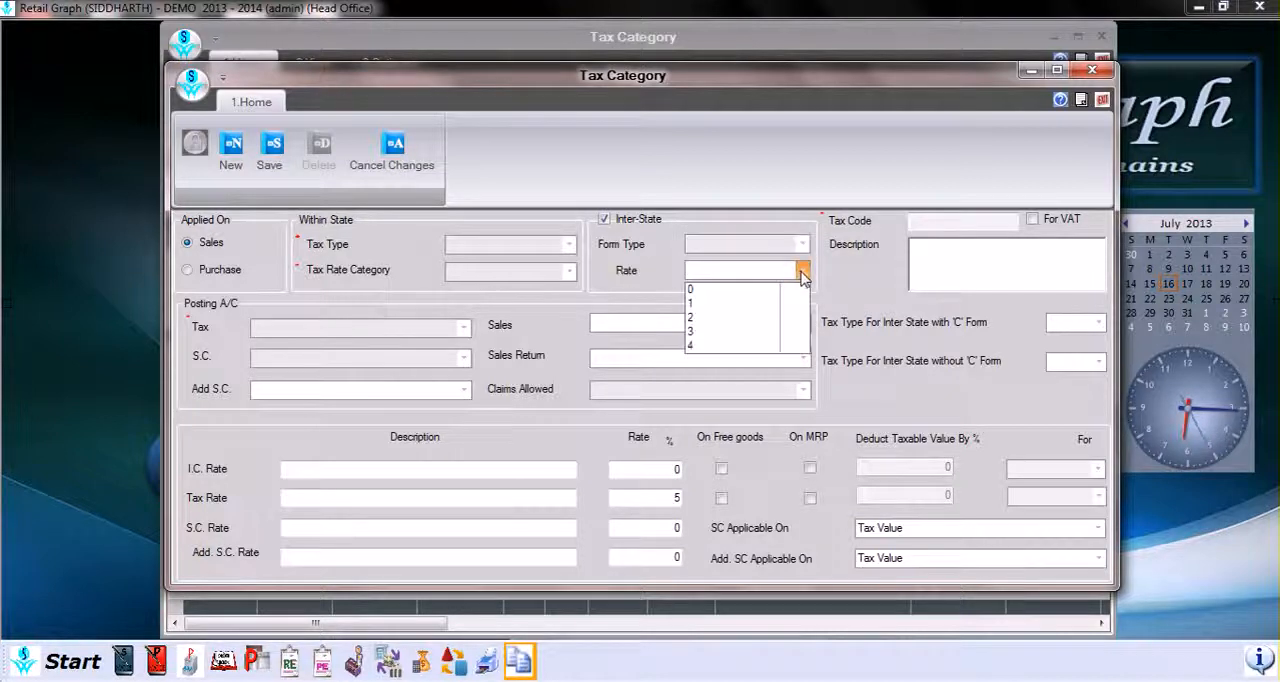
pyautogui.click(775, 344)
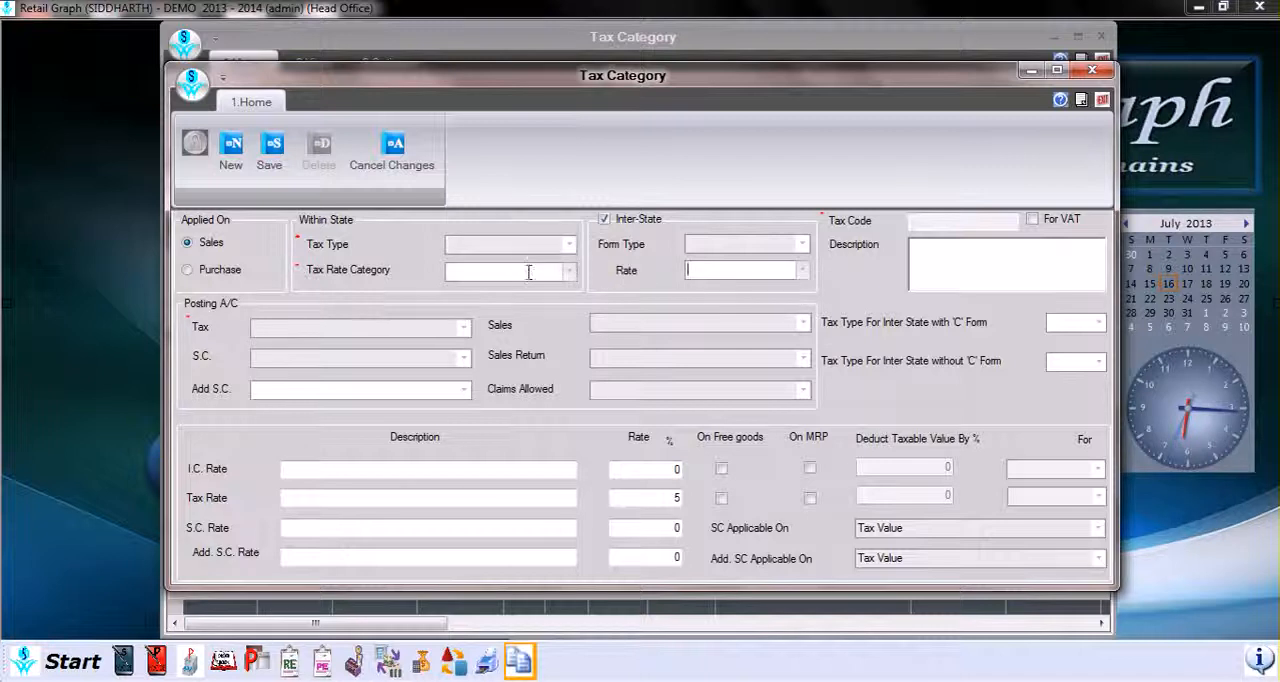
pyautogui.click(968, 248)
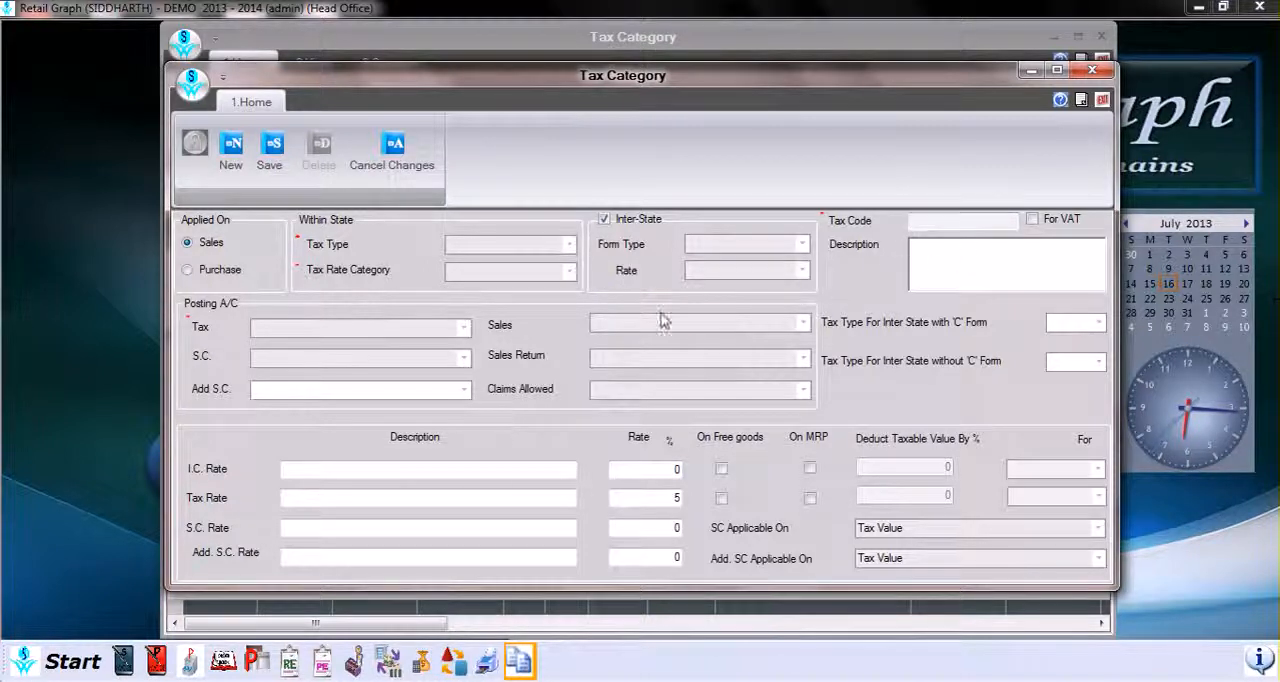
# Step: Open a new ledger account from the Tax posting account, examine its group, name, alias and address fields, and close it unsaved
pyautogui.click(464, 328)
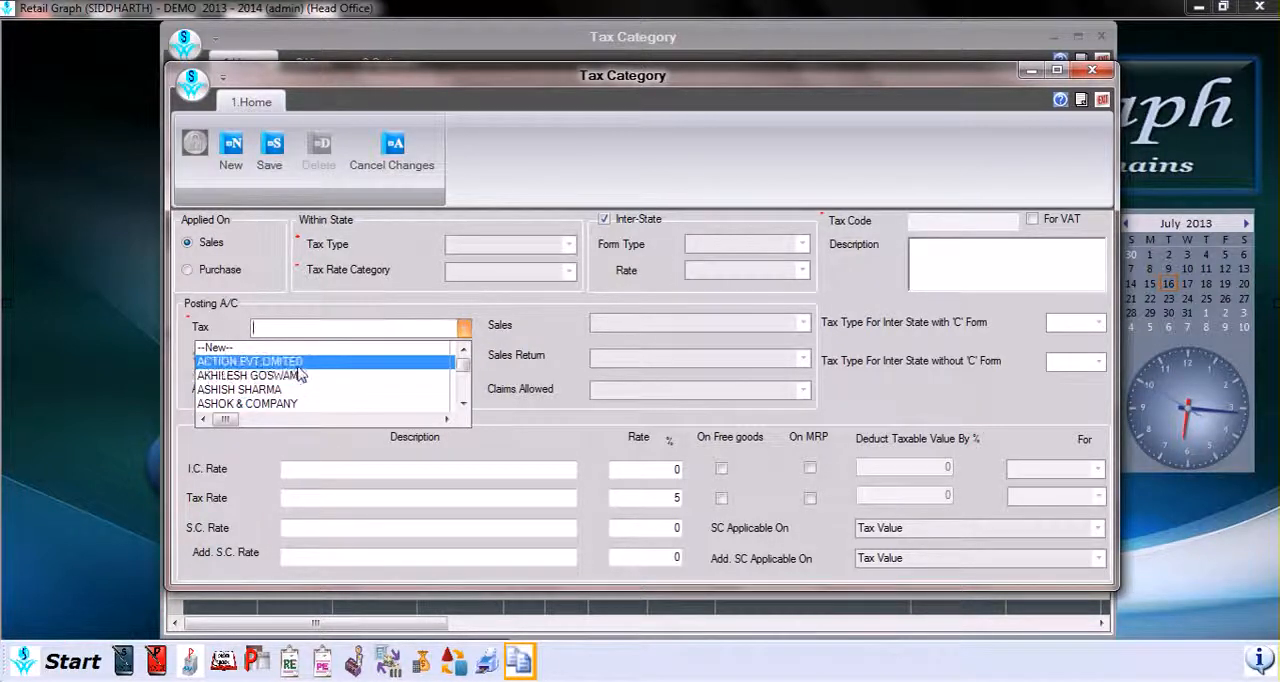
pyautogui.click(221, 349)
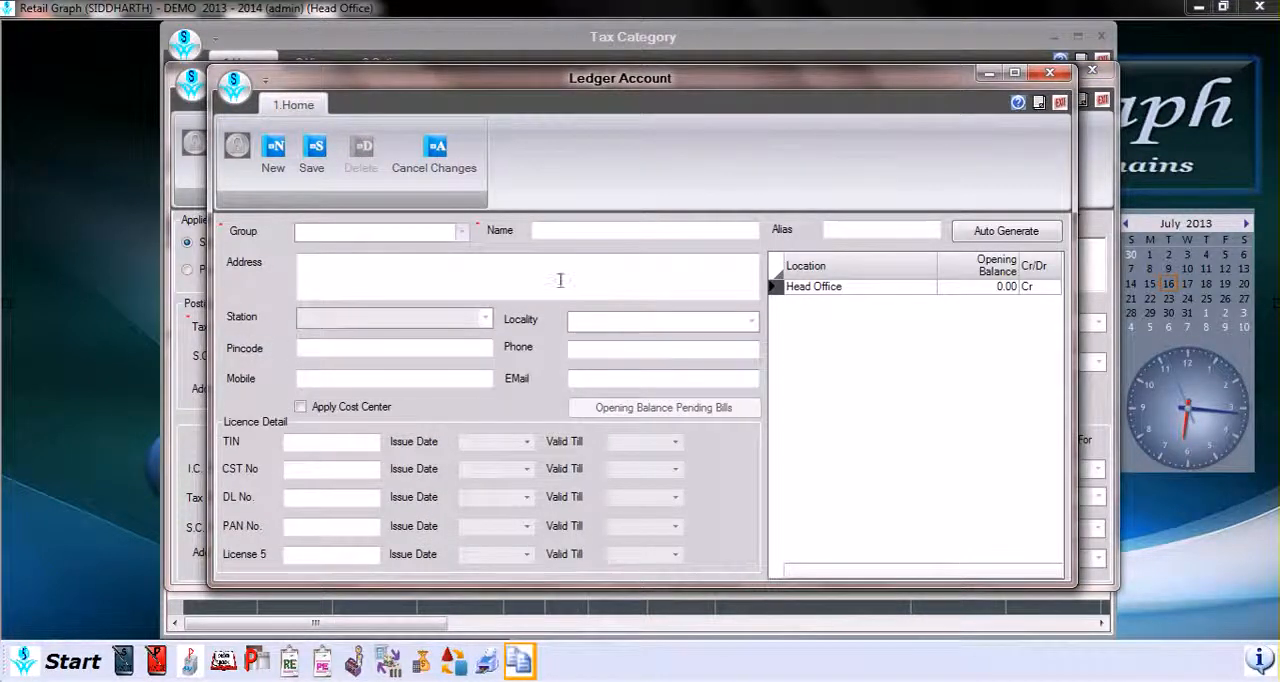
pyautogui.click(462, 234)
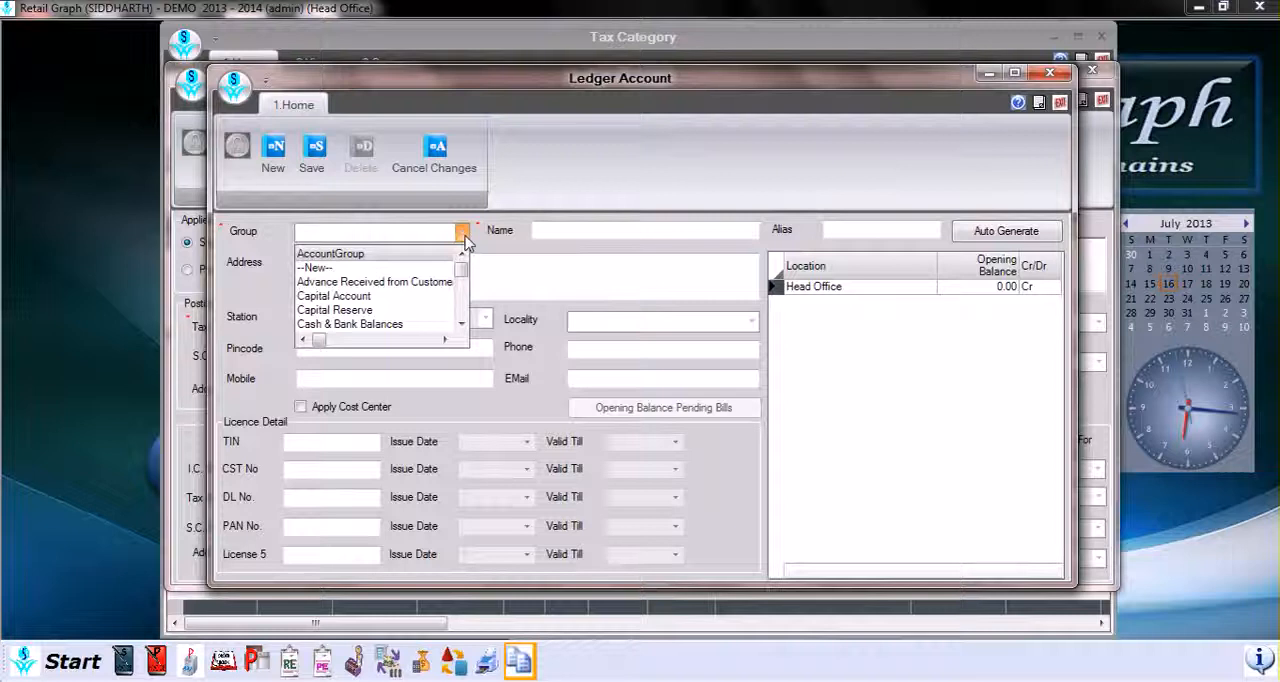
pyautogui.click(463, 238)
pyautogui.click(615, 233)
pyautogui.click(837, 231)
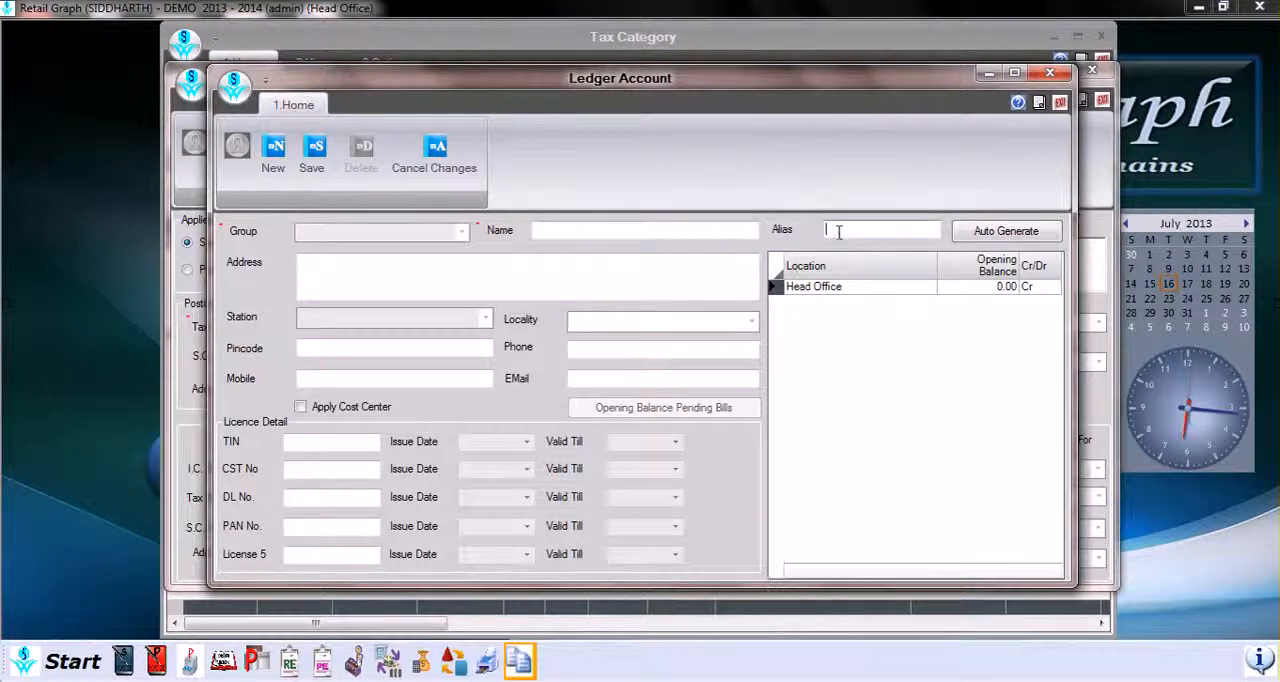
pyautogui.click(632, 272)
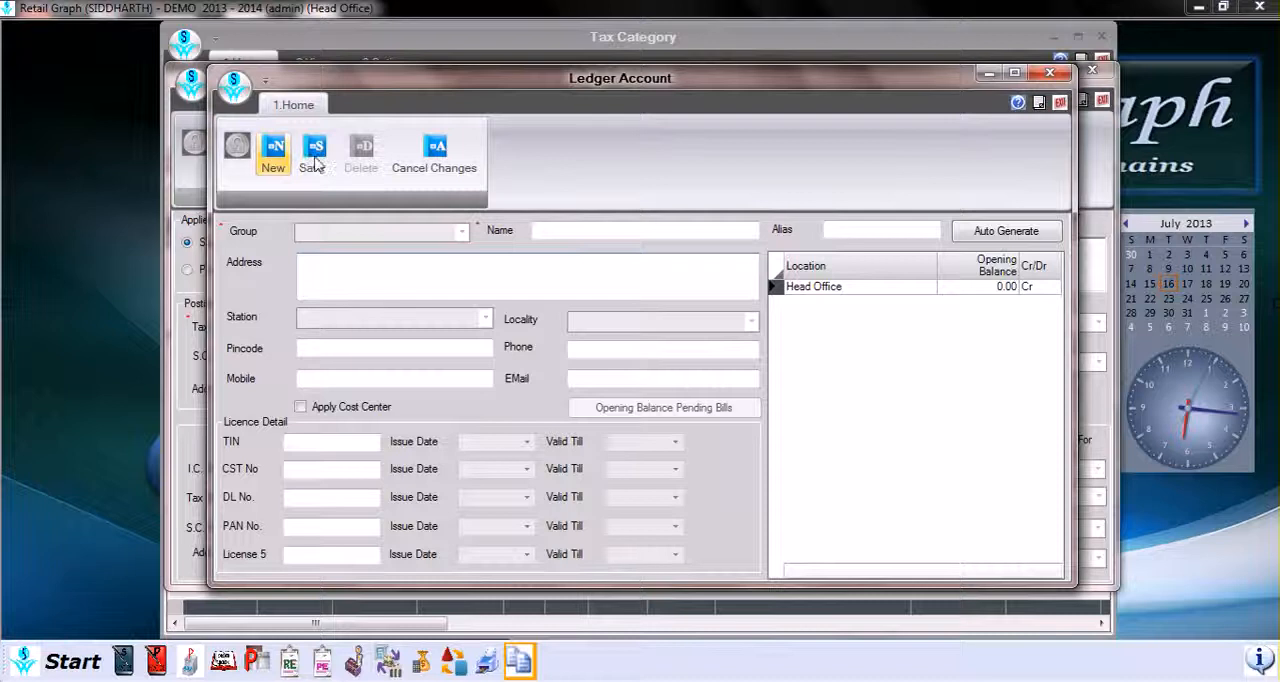
pyautogui.click(1060, 103)
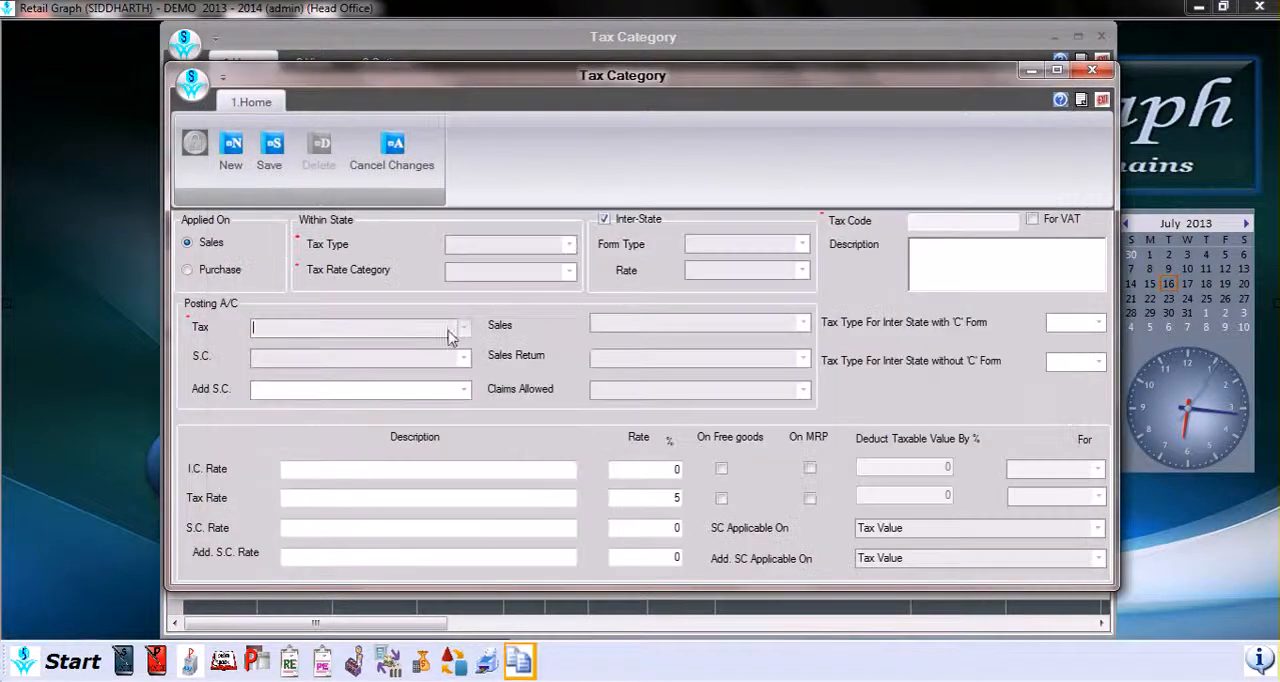
# Step: Examine the posting account choices for Sales, S.C., Sales Return, Add S.C. and Claims Allowed
pyautogui.click(702, 325)
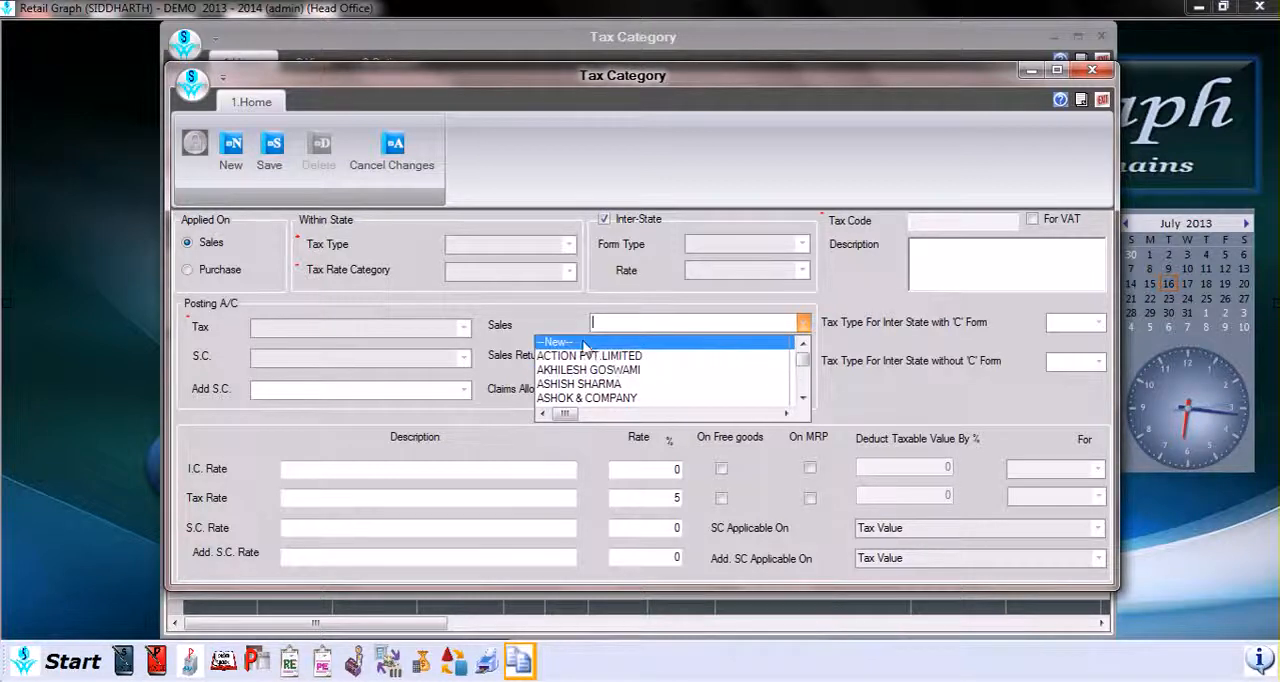
pyautogui.press('Tab')
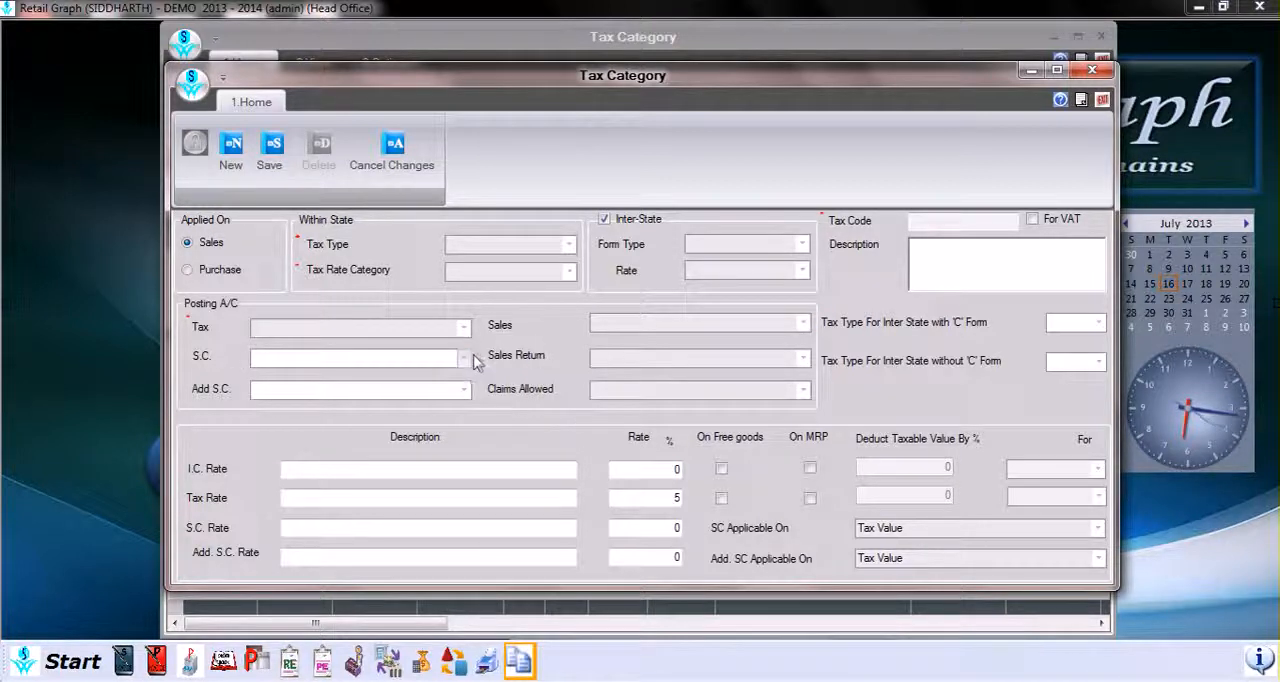
pyautogui.click(465, 358)
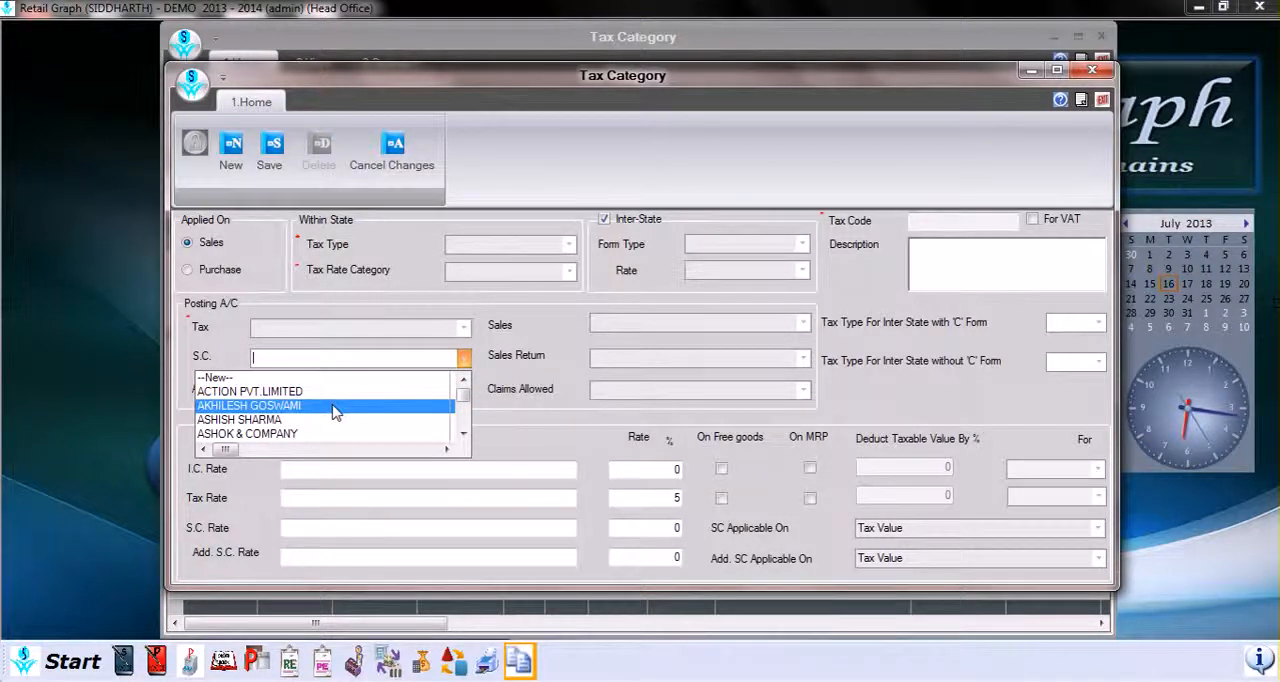
pyautogui.click(465, 358)
pyautogui.click(801, 360)
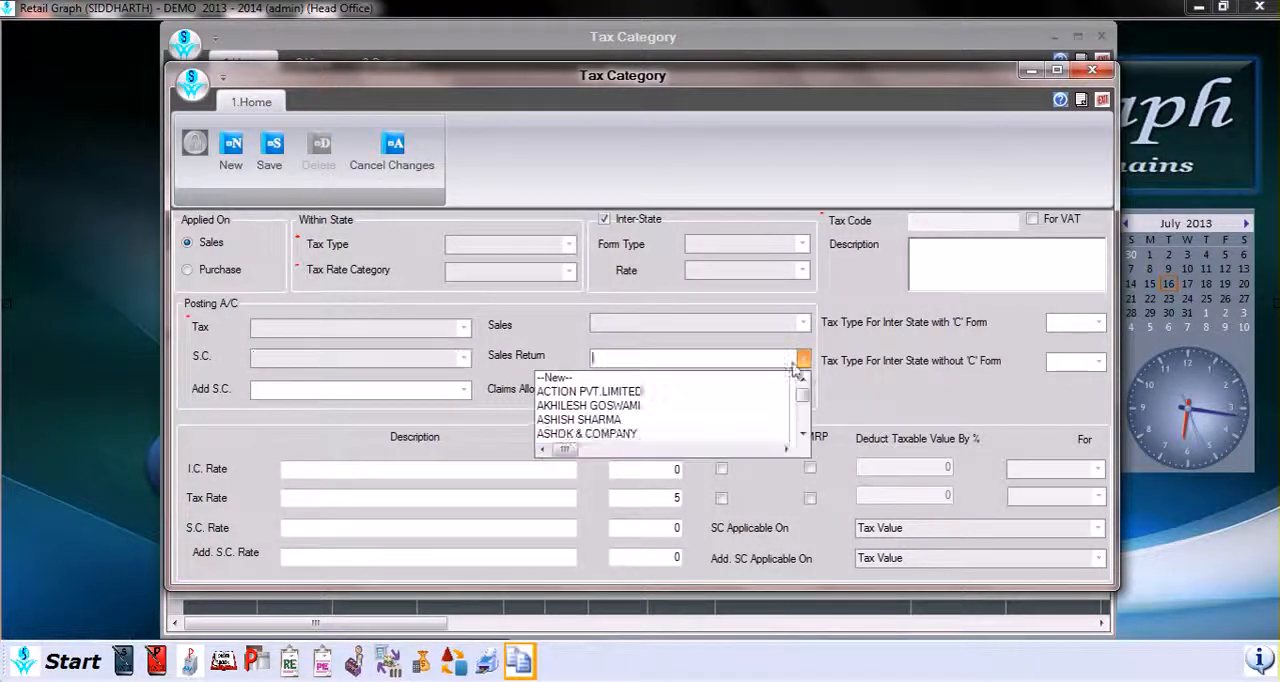
pyautogui.click(500, 373)
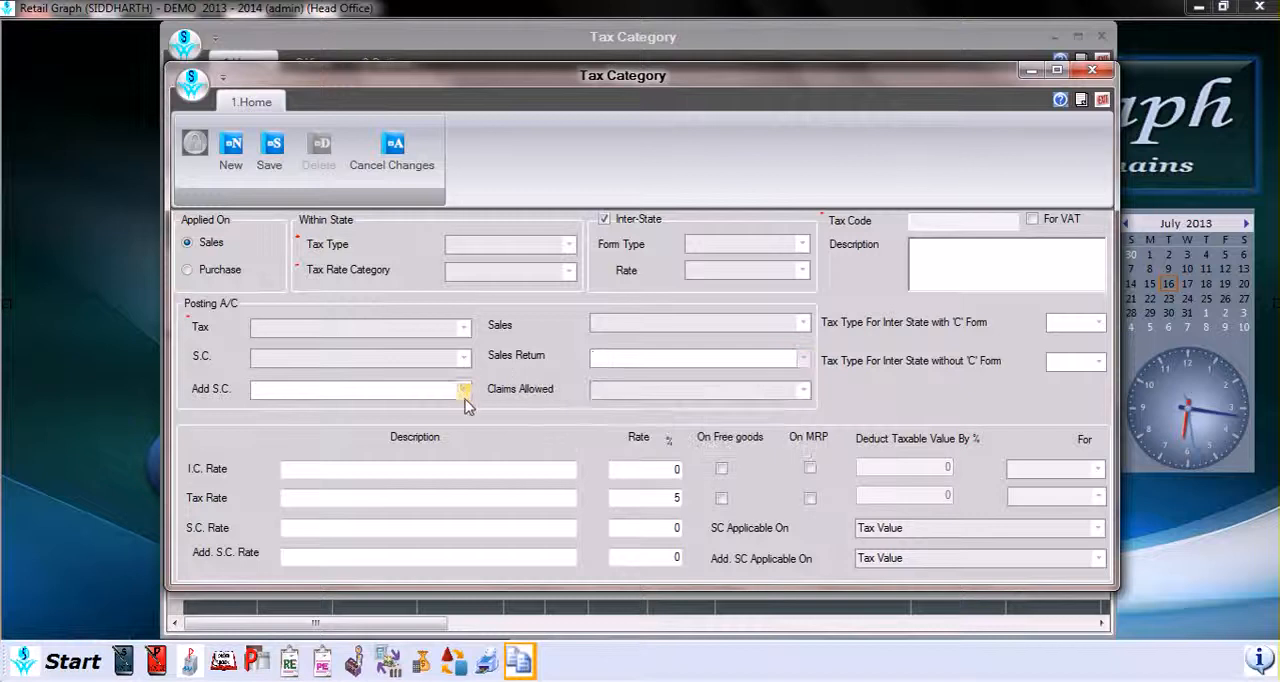
pyautogui.click(465, 397)
pyautogui.click(538, 412)
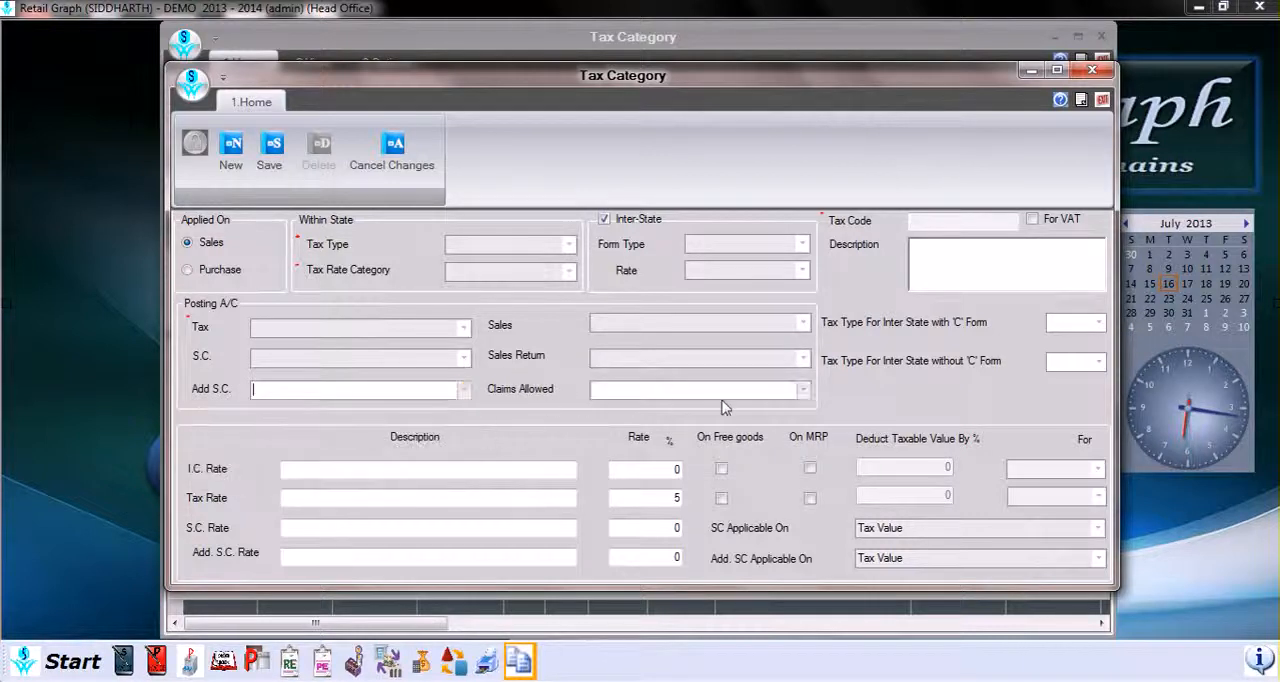
pyautogui.click(803, 391)
pyautogui.click(821, 386)
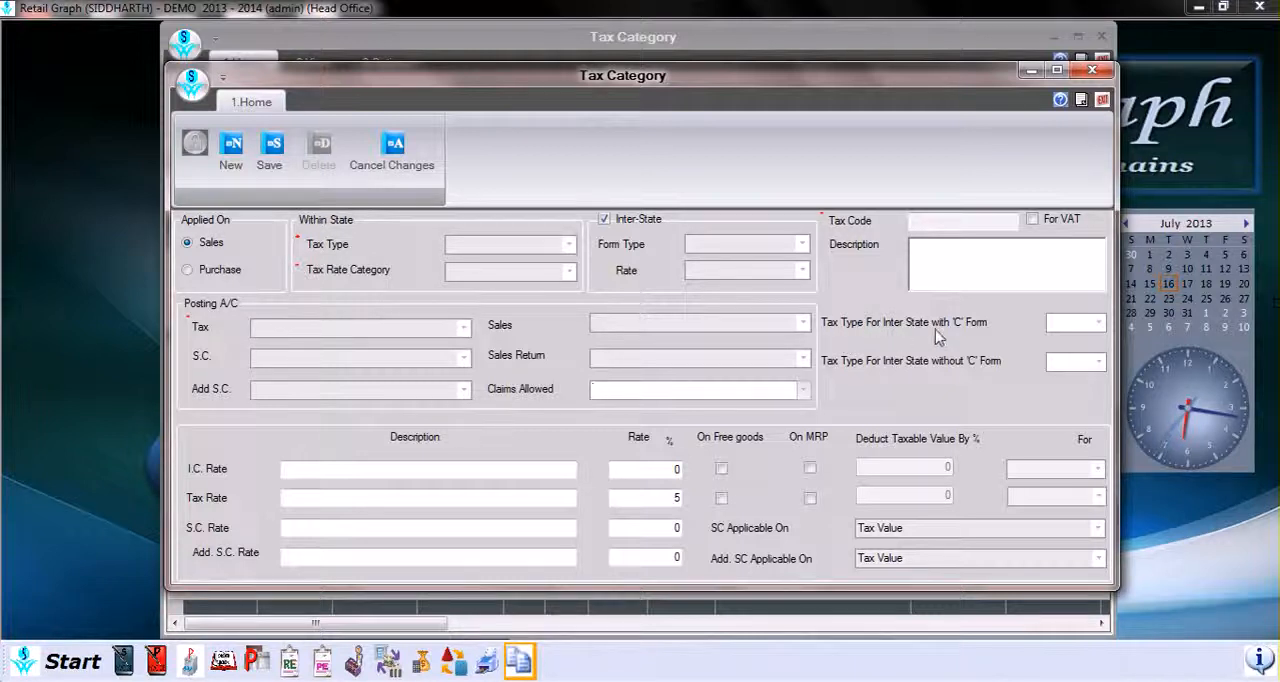
# Step: Open a new tax category from the tax type for inter-state with 'C' Form choices and close it unsaved
pyautogui.click(1098, 322)
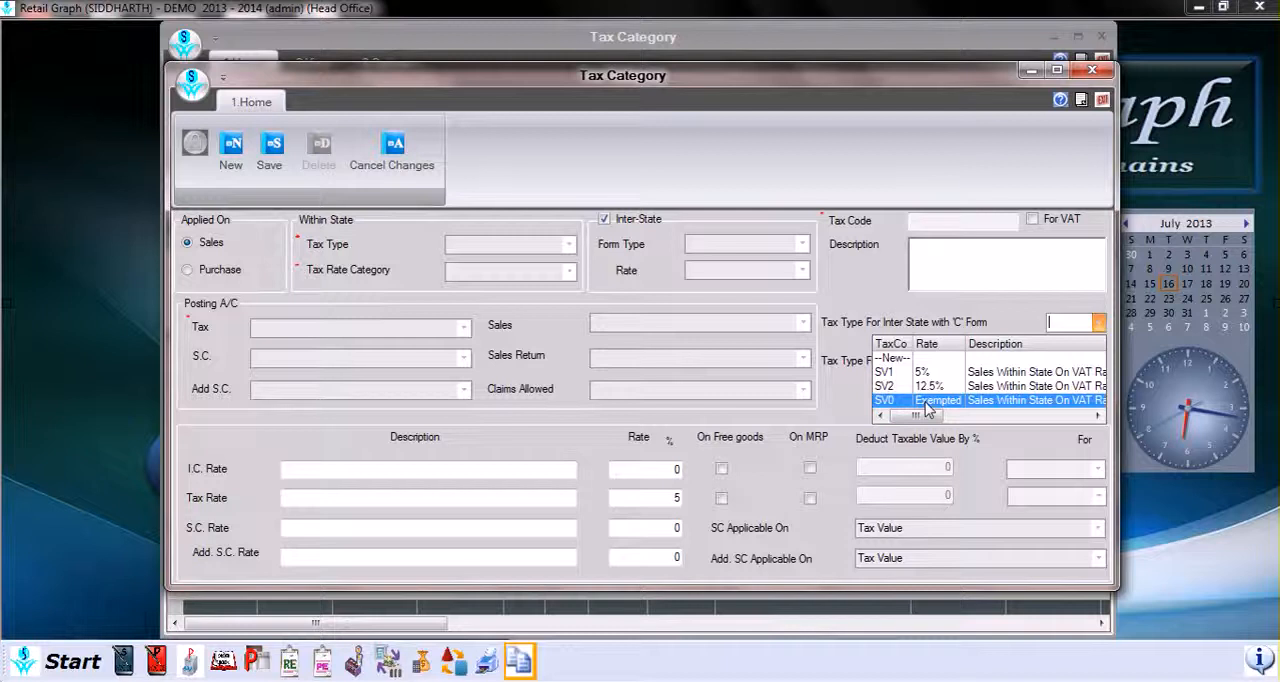
pyautogui.click(896, 360)
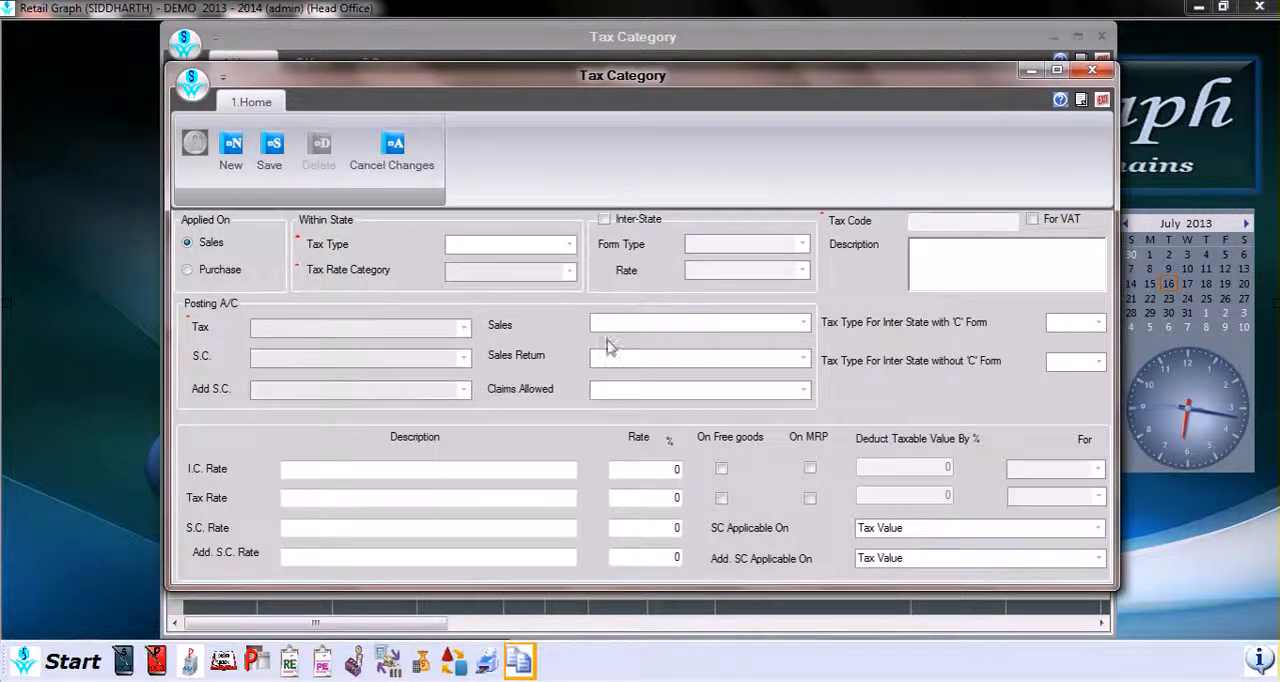
pyautogui.click(1103, 101)
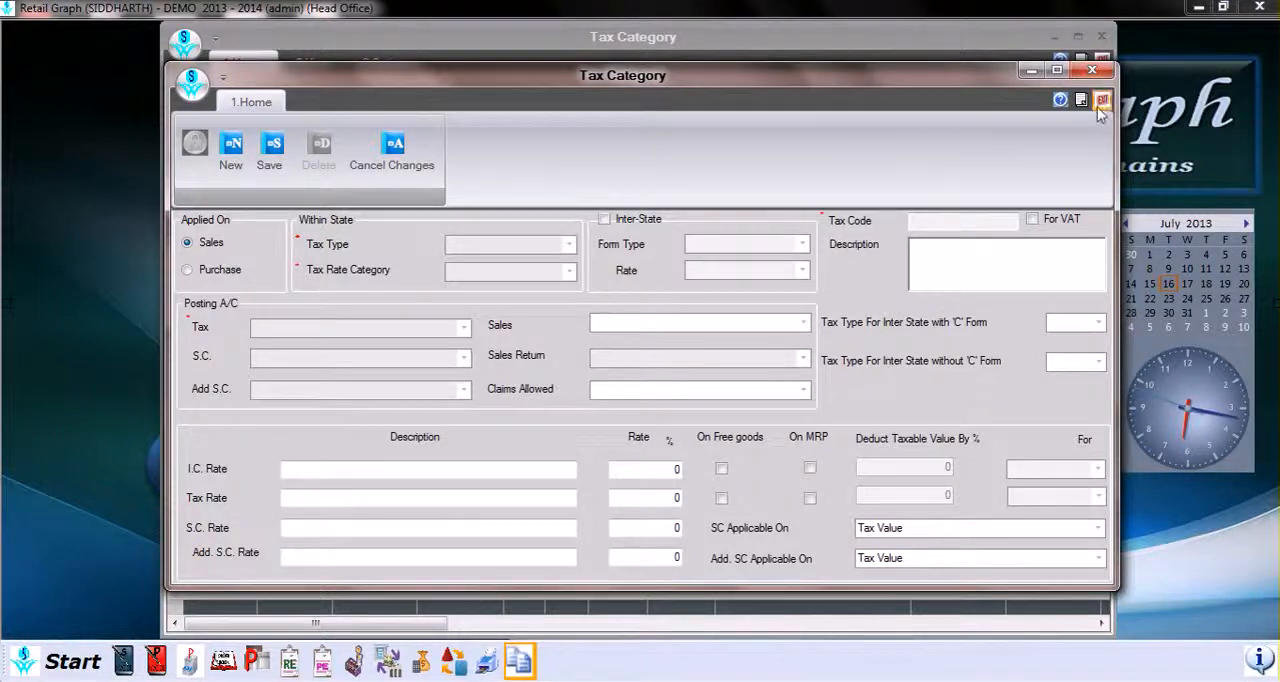
# Step: Examine the tax type choices for inter-state without 'C' Form
pyautogui.click(1060, 366)
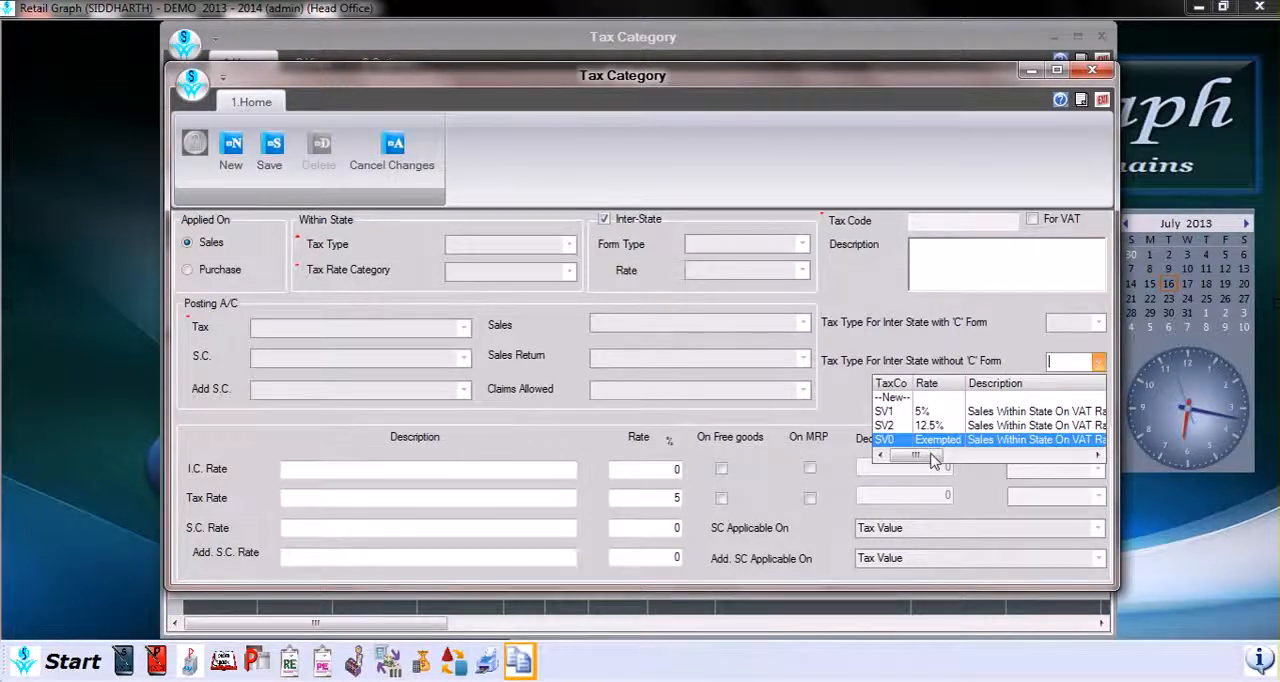
pyautogui.moveTo(937, 458); pyautogui.dragTo(1020, 364)
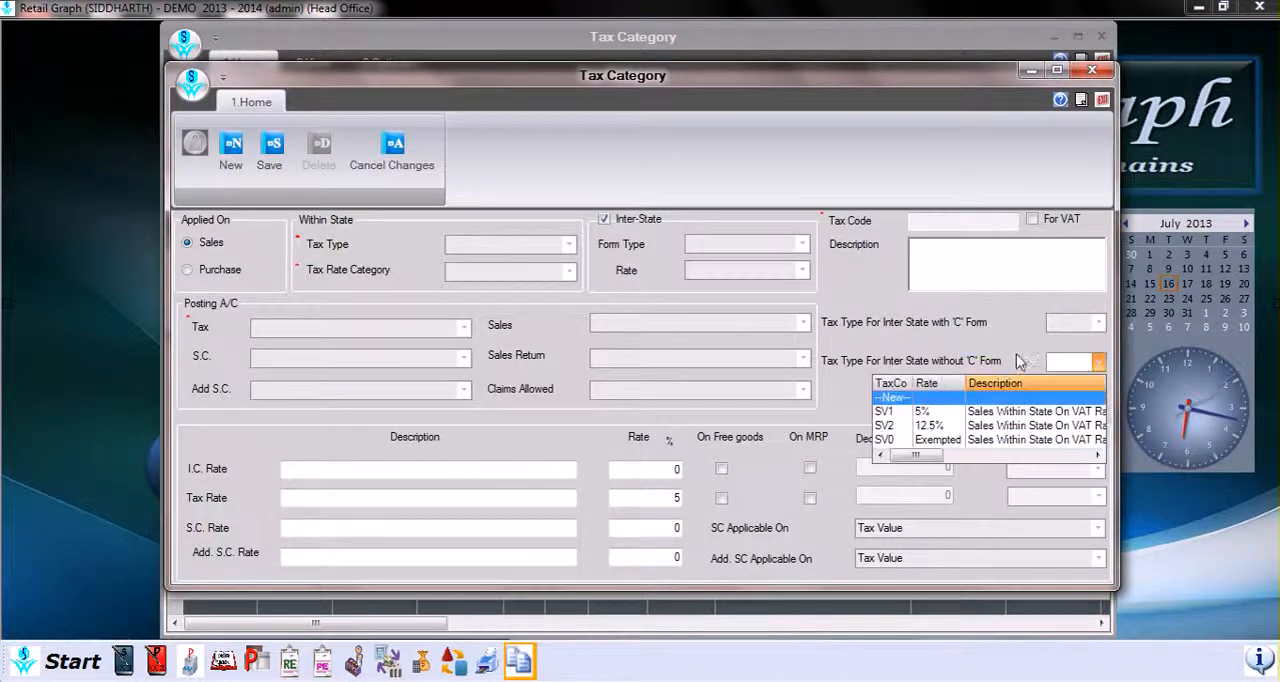
pyautogui.click(914, 374)
# Step: Apply the I.C. Rate on MRP and examine its description, rate, taxable value deduction and For choices
pyautogui.click(409, 465)
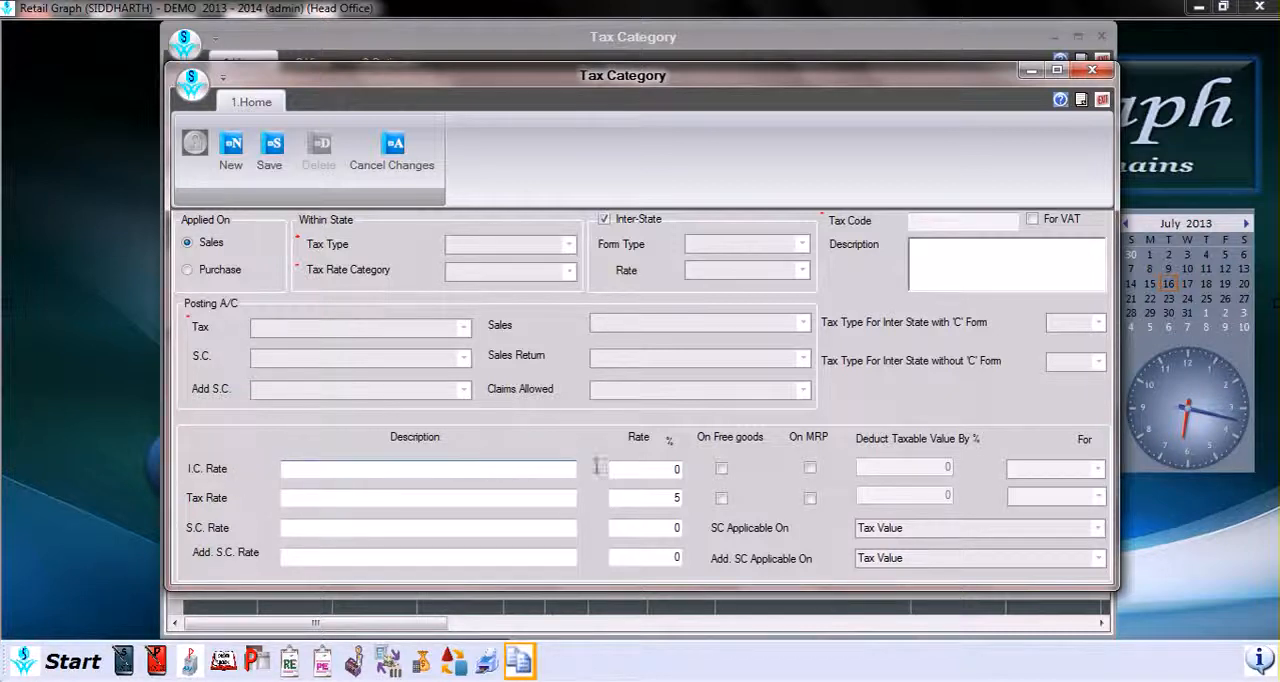
pyautogui.click(674, 470)
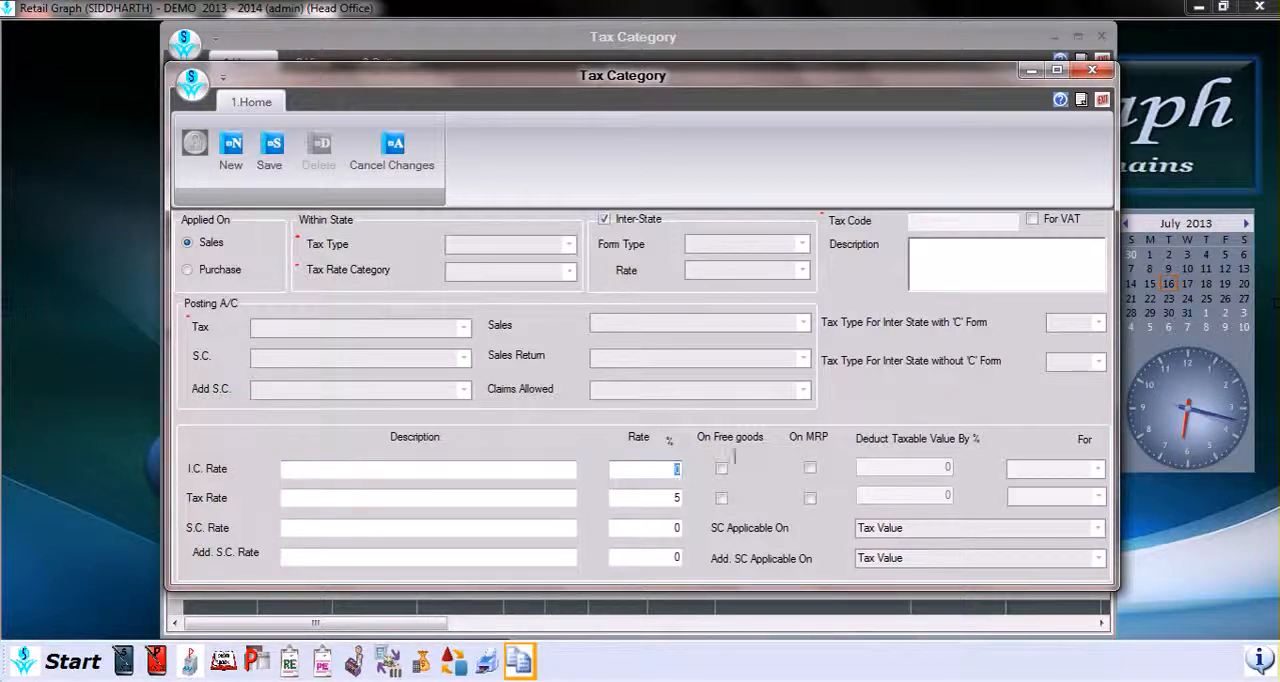
pyautogui.click(814, 469)
pyautogui.click(811, 469)
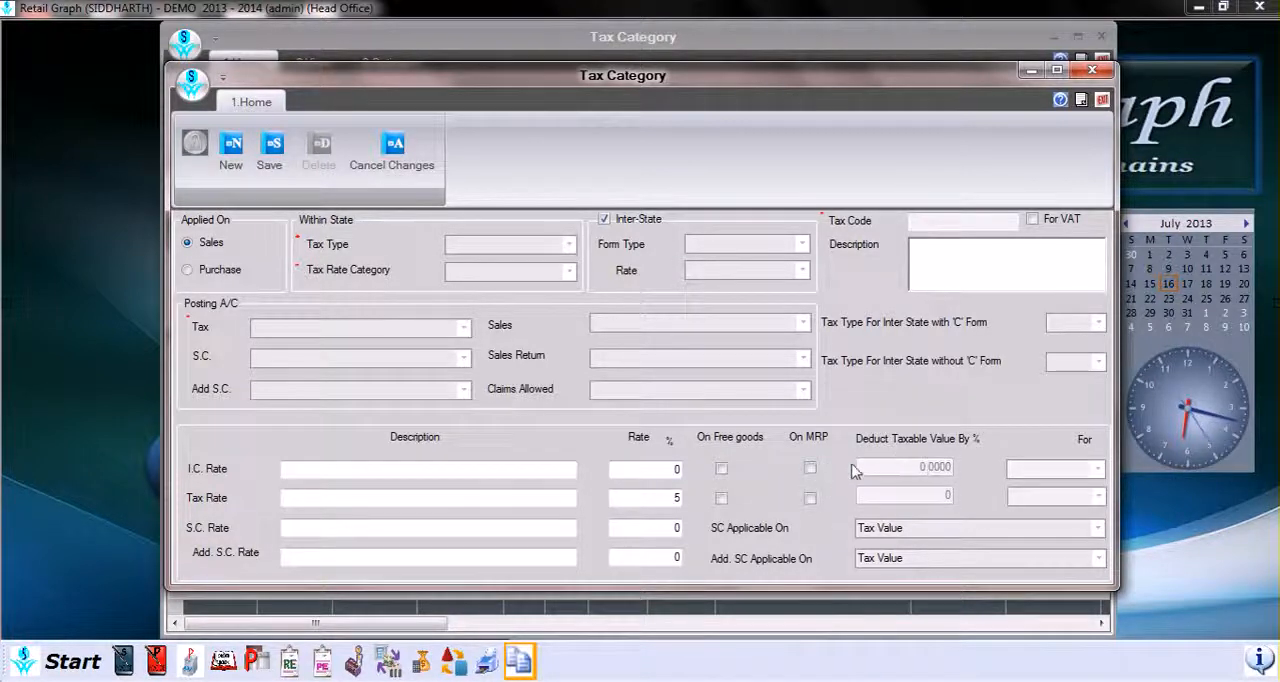
pyautogui.click(811, 469)
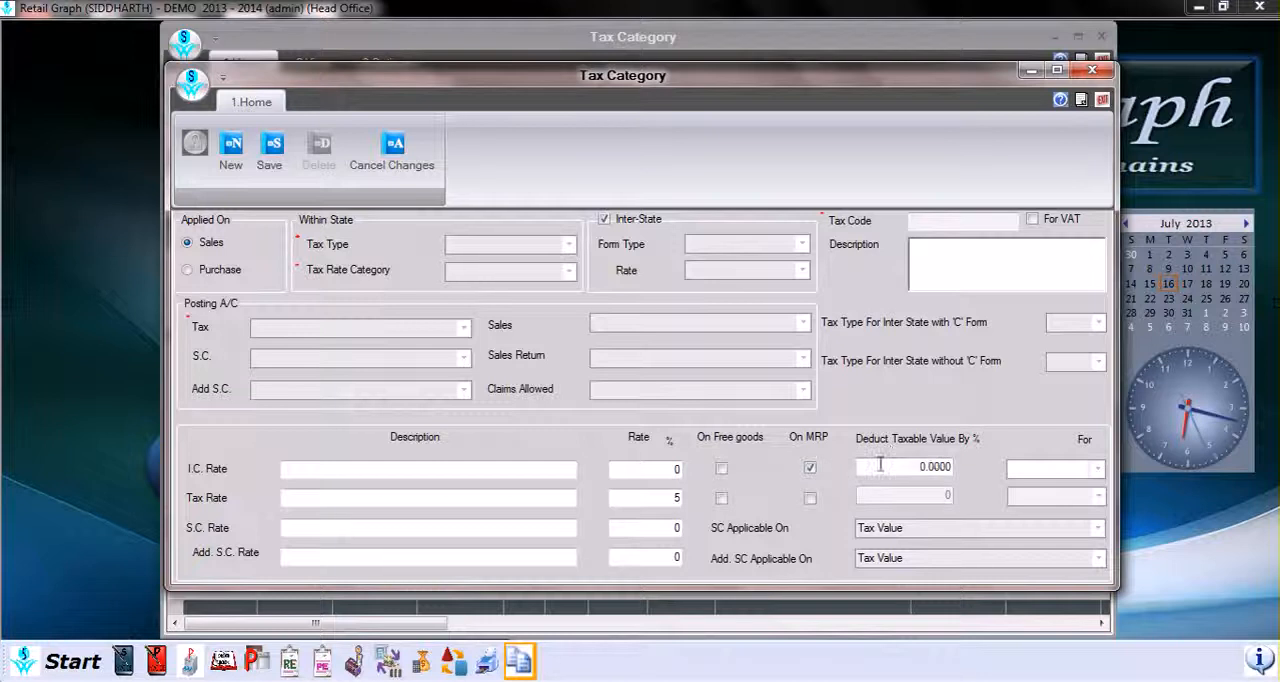
pyautogui.click(930, 467)
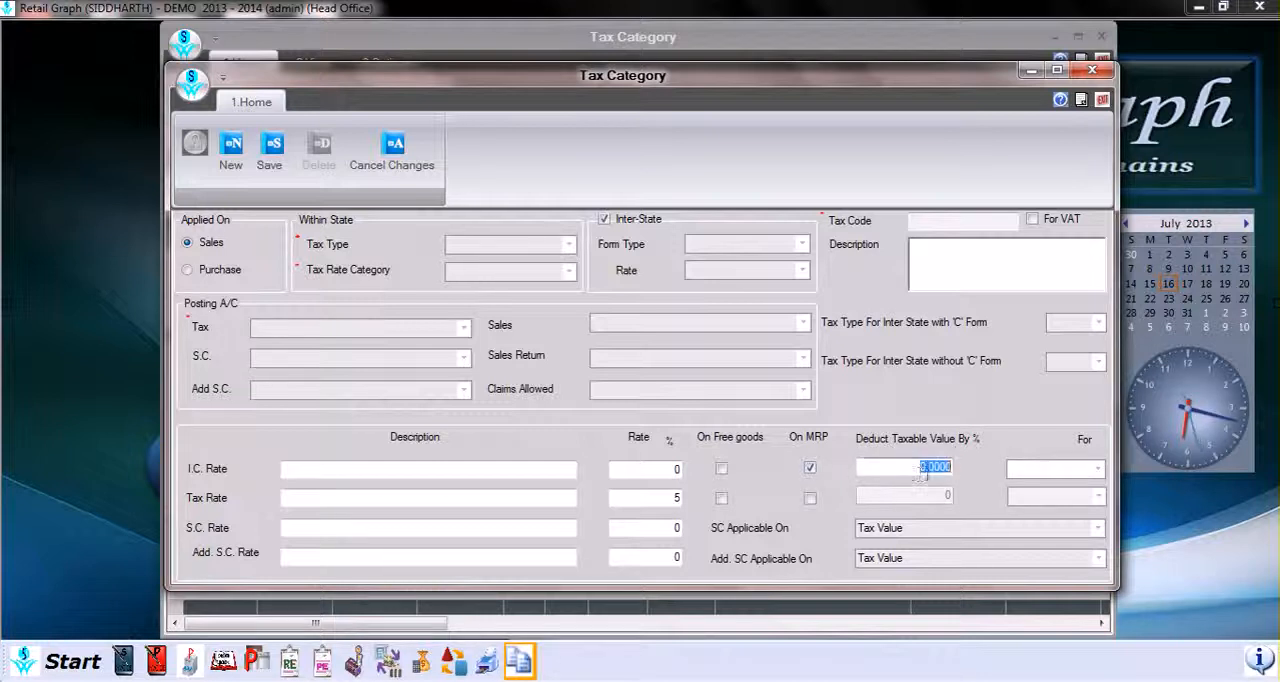
pyautogui.click(1096, 469)
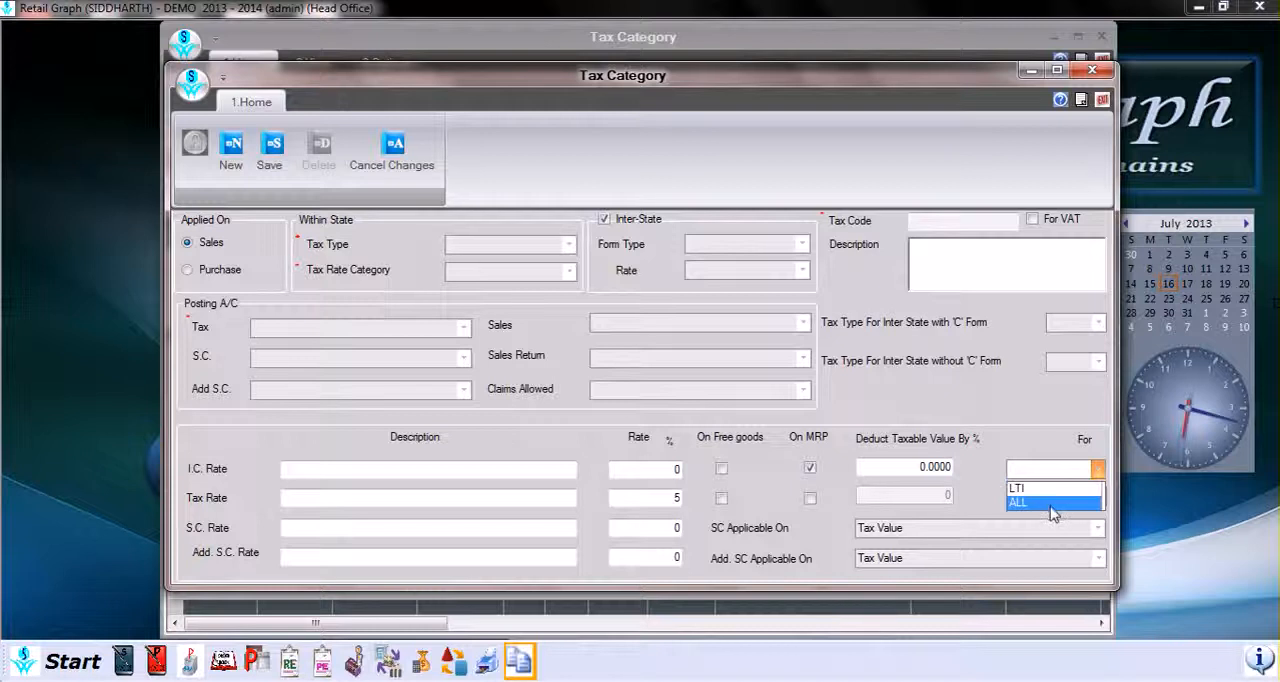
pyautogui.click(983, 497)
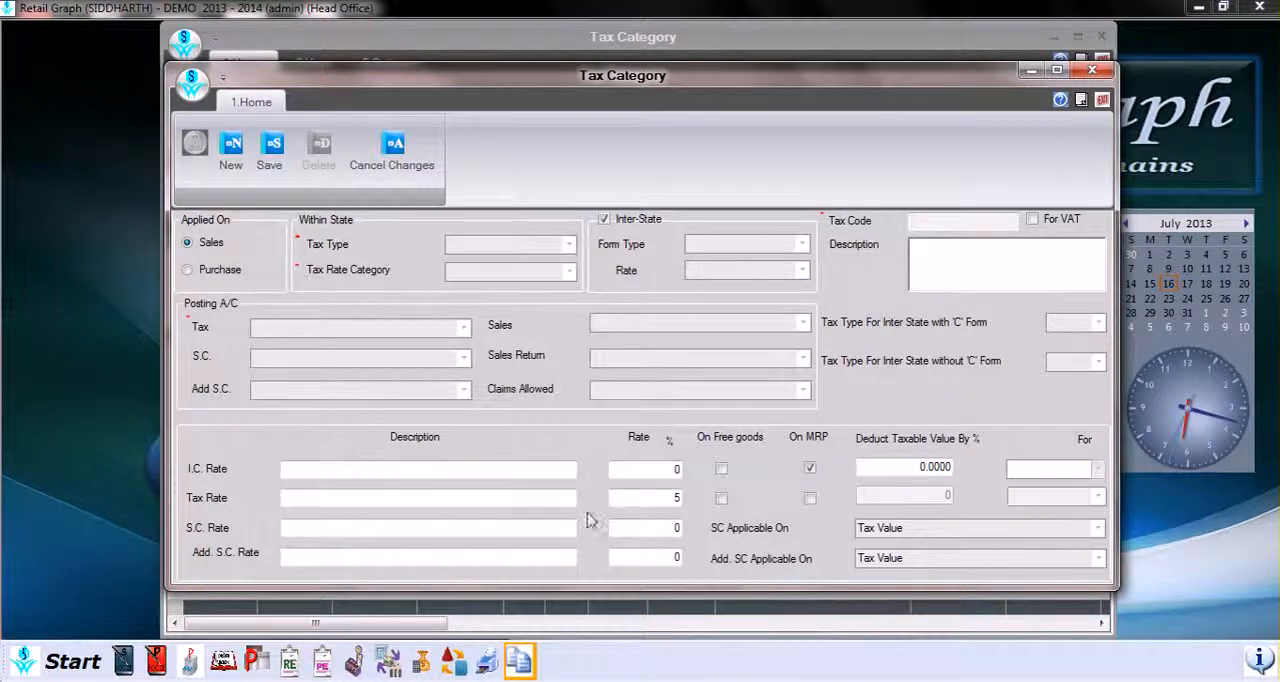
# Step: Apply the Tax Rate on free goods and on MRP, and check its For choices
pyautogui.click(299, 497)
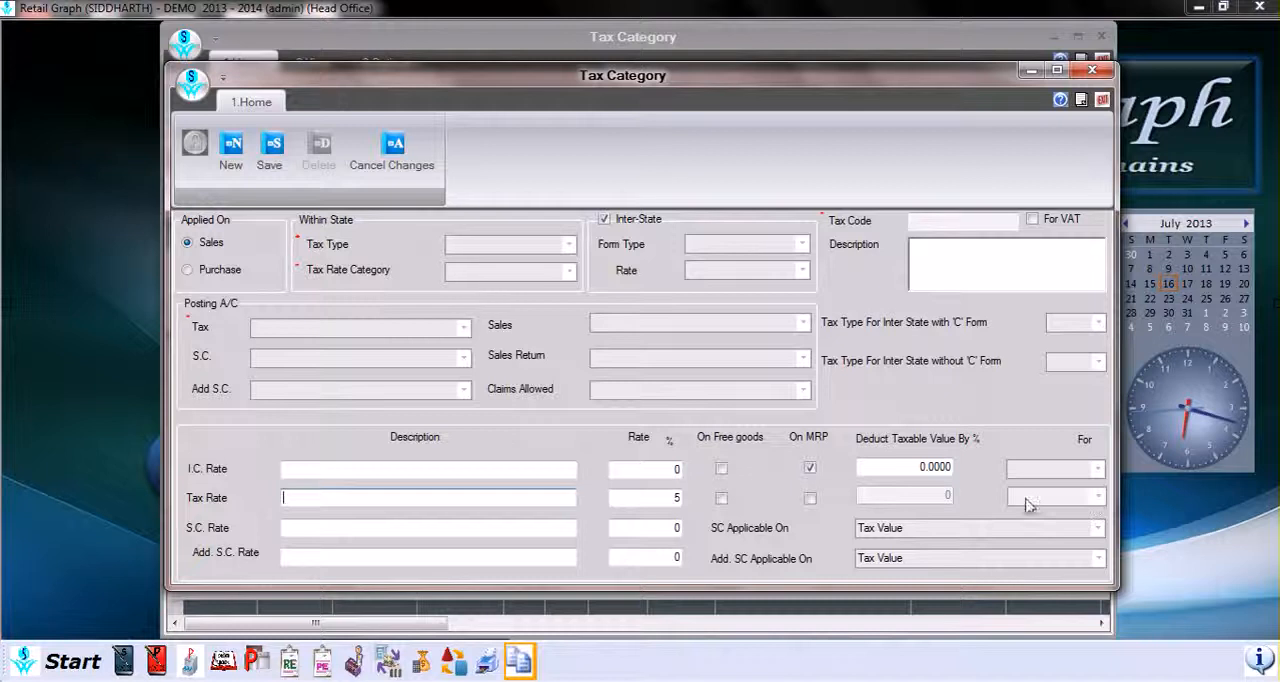
pyautogui.click(810, 498)
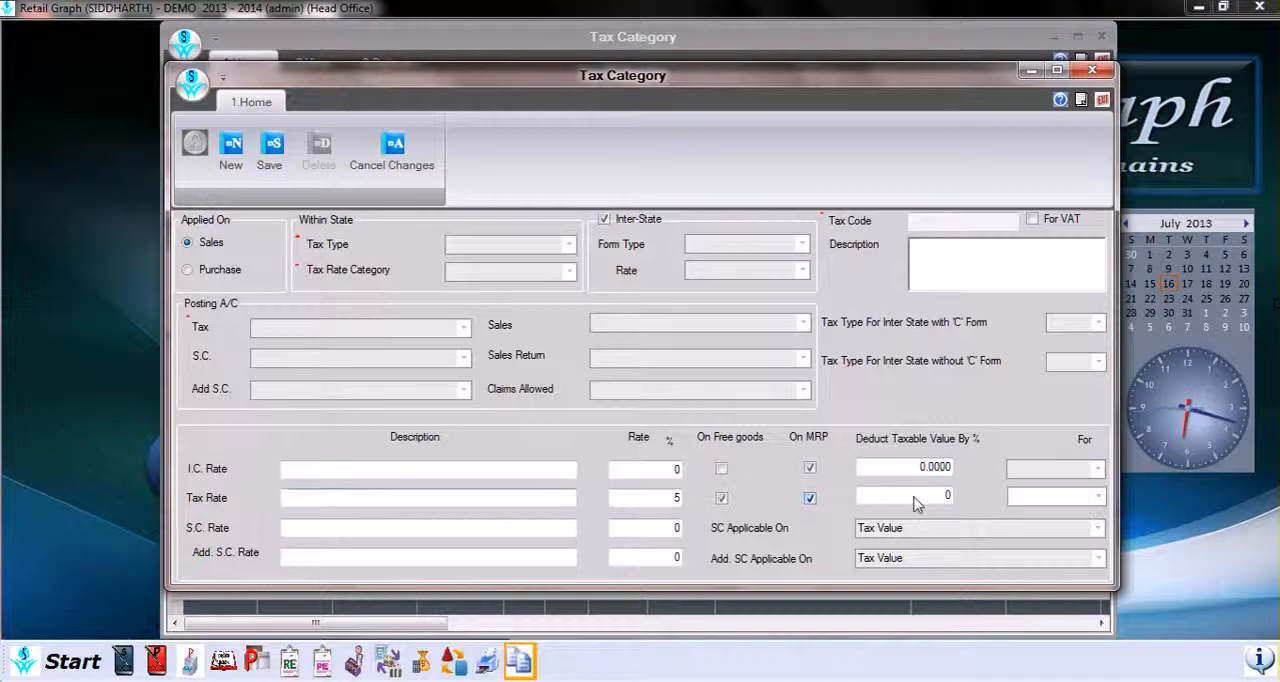
pyautogui.click(1098, 497)
pyautogui.click(1098, 500)
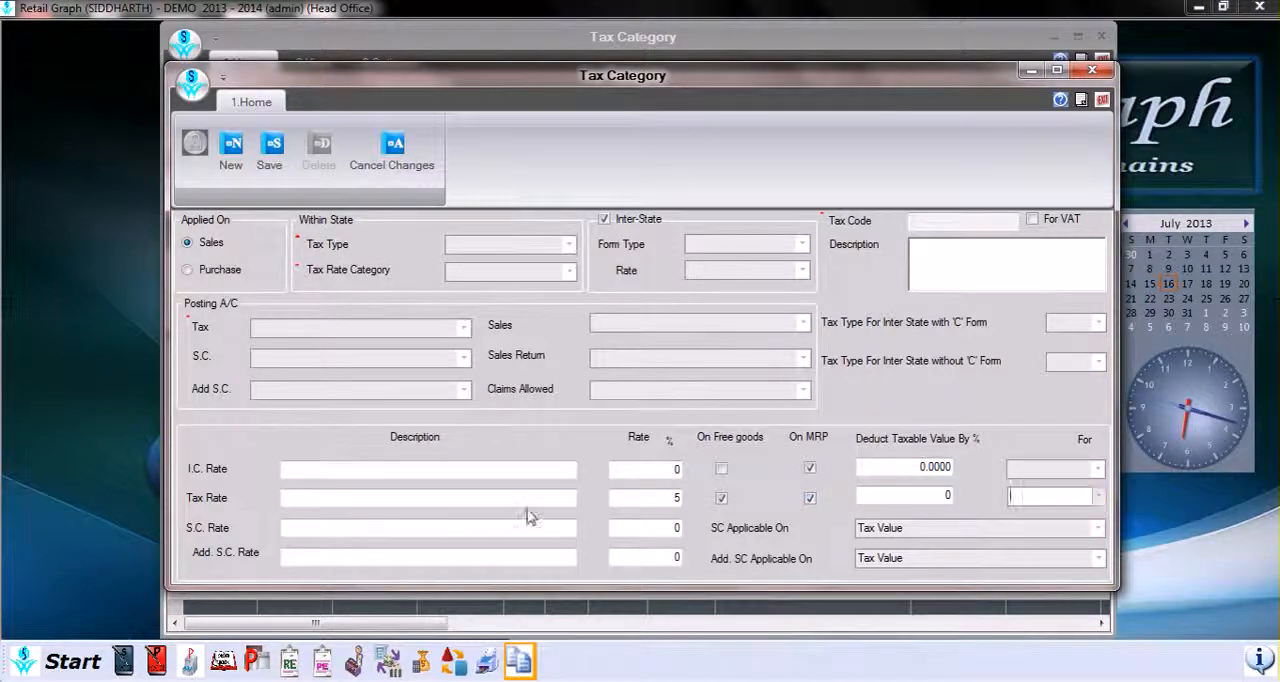
# Step: Examine the S.C. Rate description and rate fields and the choices for what the SC is applicable on
pyautogui.click(463, 527)
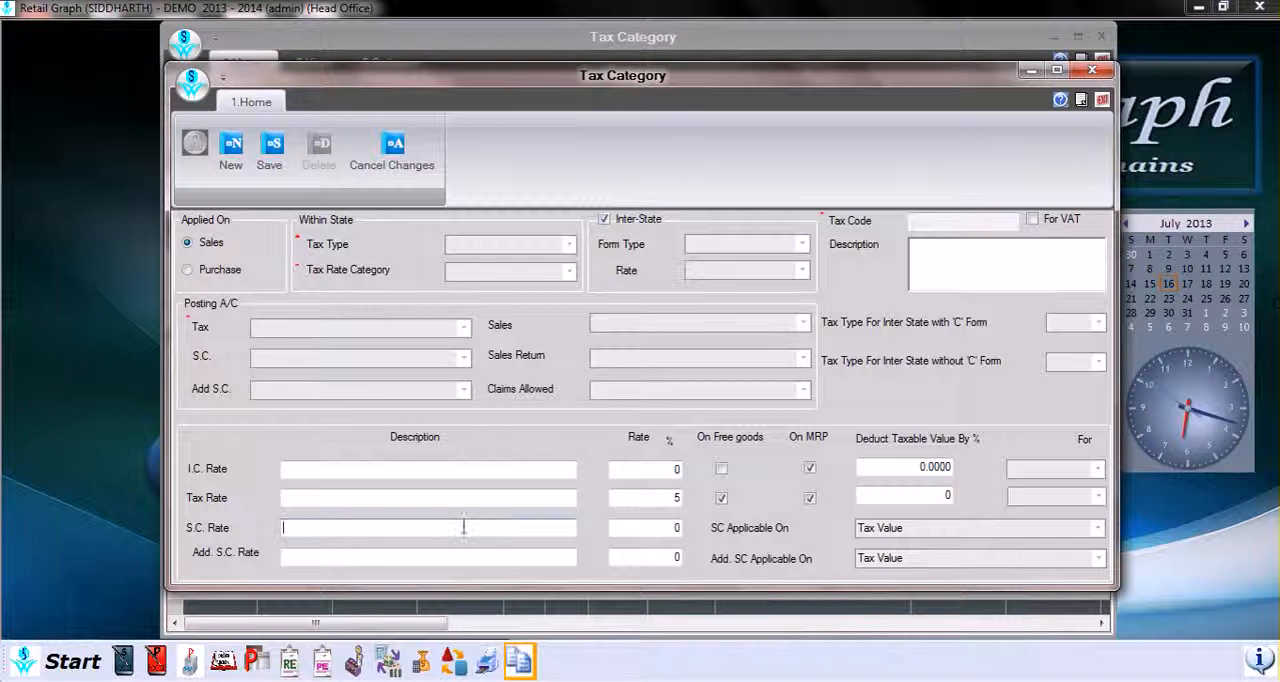
pyautogui.click(665, 527)
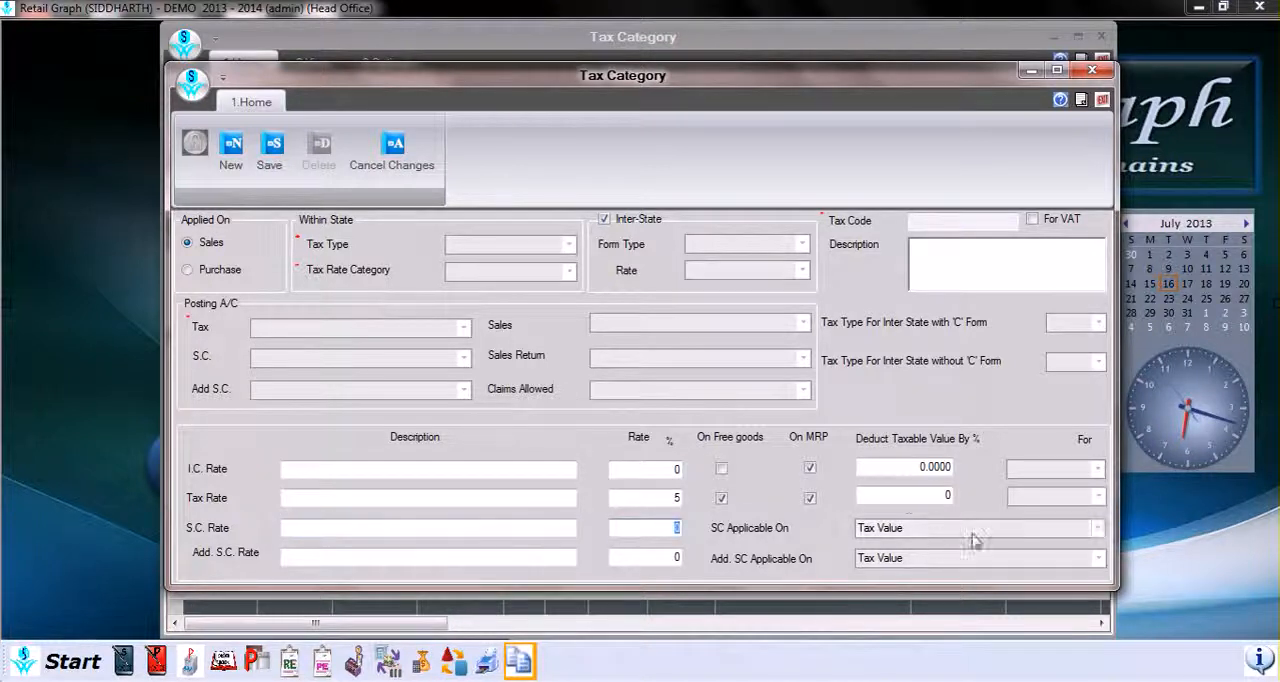
pyautogui.click(1089, 530)
pyautogui.click(1098, 529)
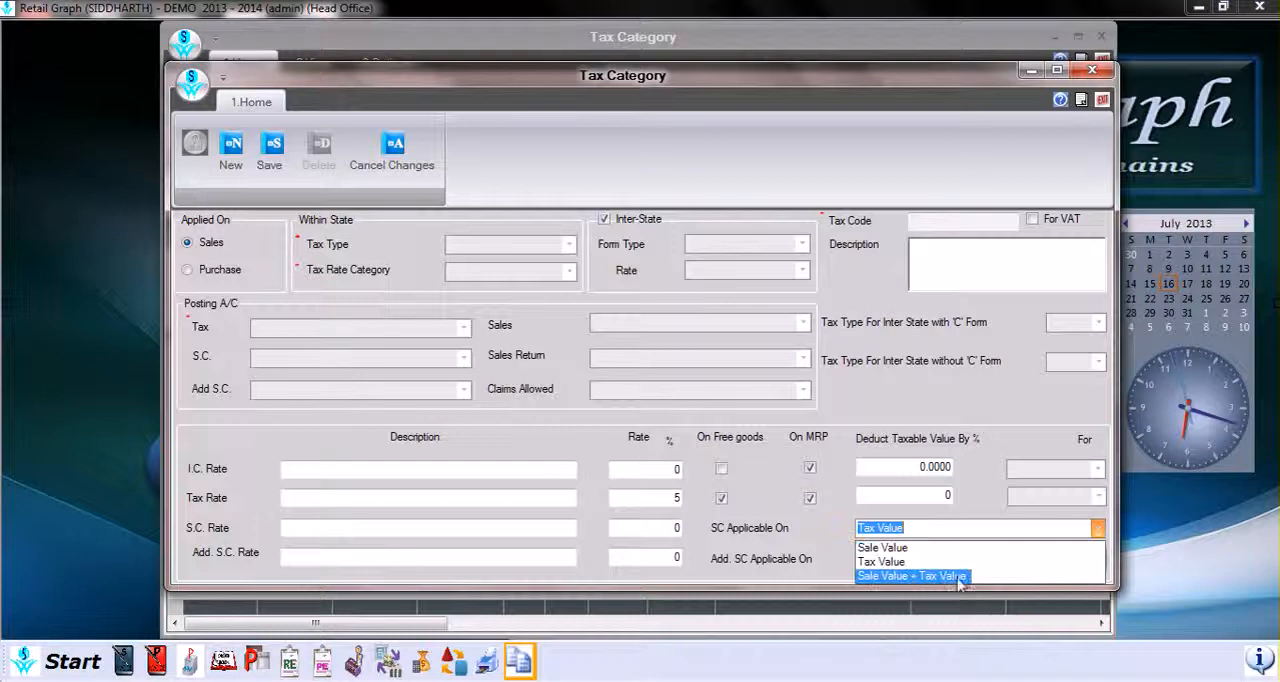
pyautogui.click(825, 557)
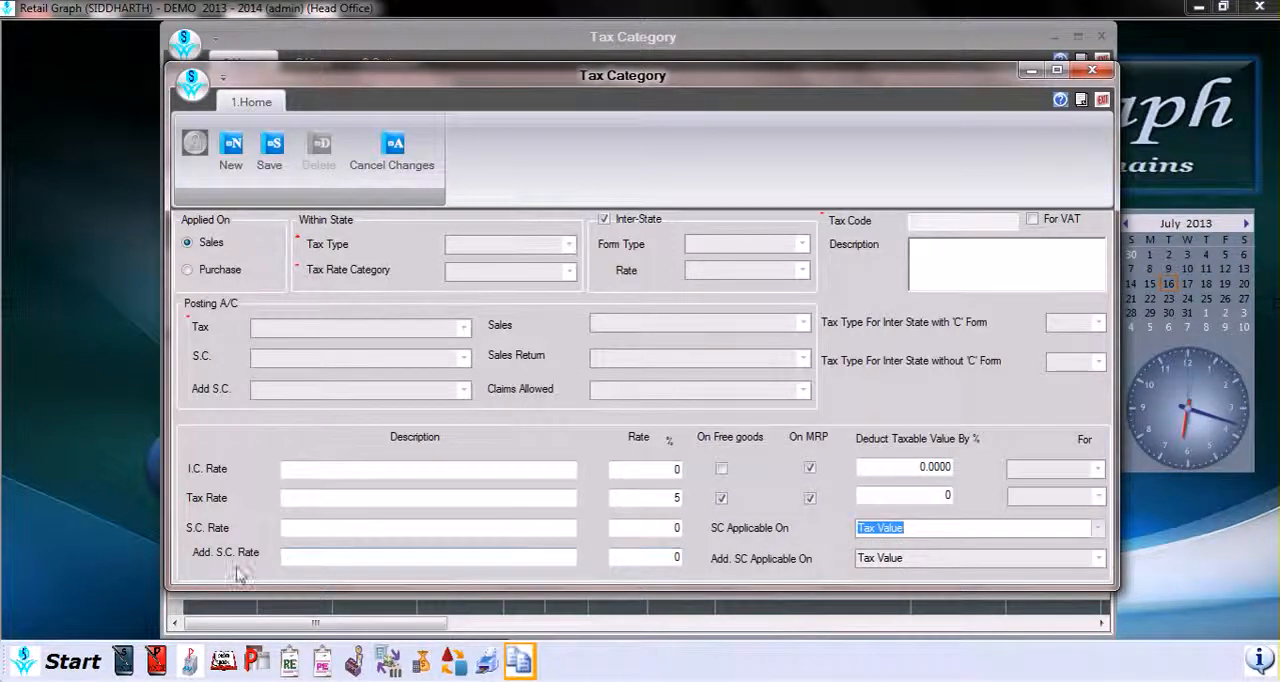
# Step: Examine the Add. S.C. Rate fields and Add. SC Applicable On choices, and close the new tax category unsaved
pyautogui.click(550, 562)
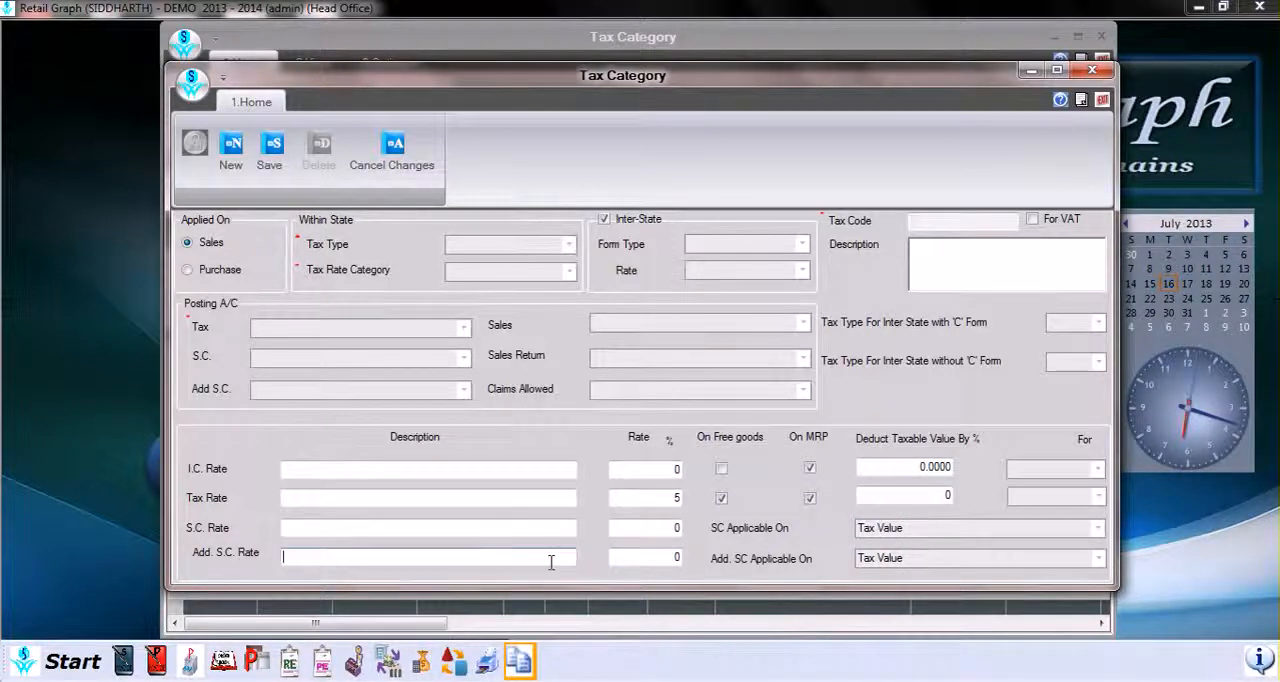
pyautogui.click(648, 558)
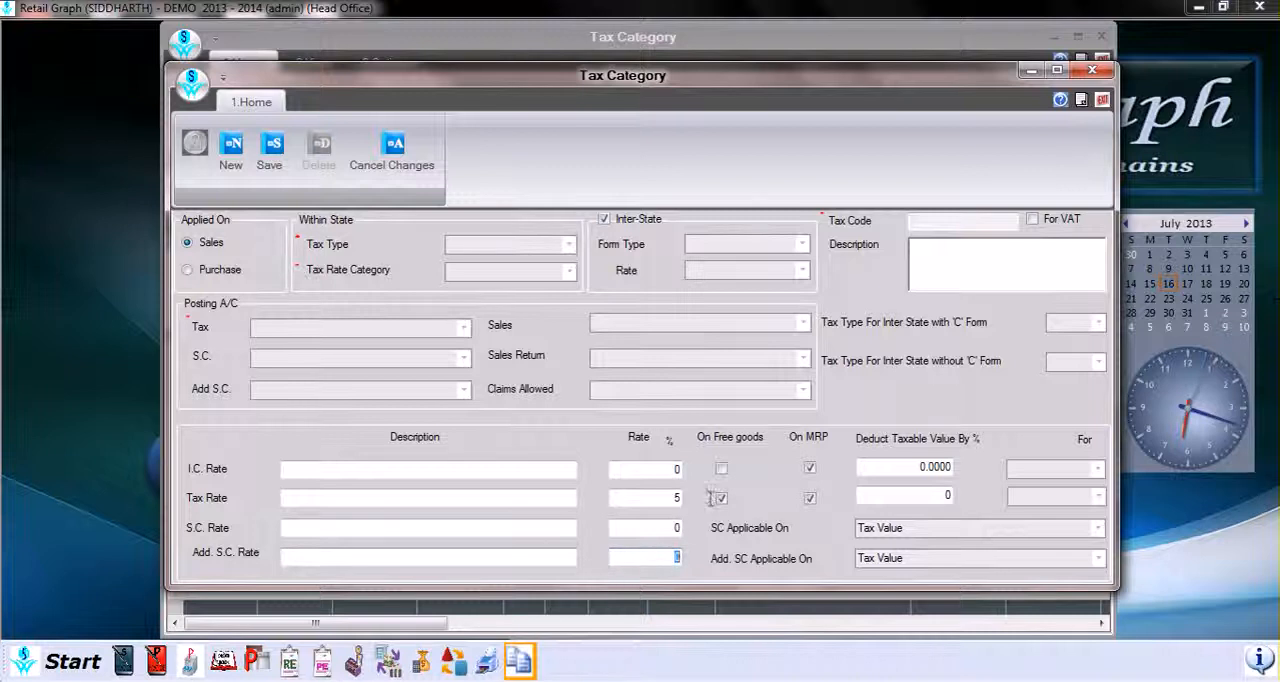
pyautogui.click(1094, 562)
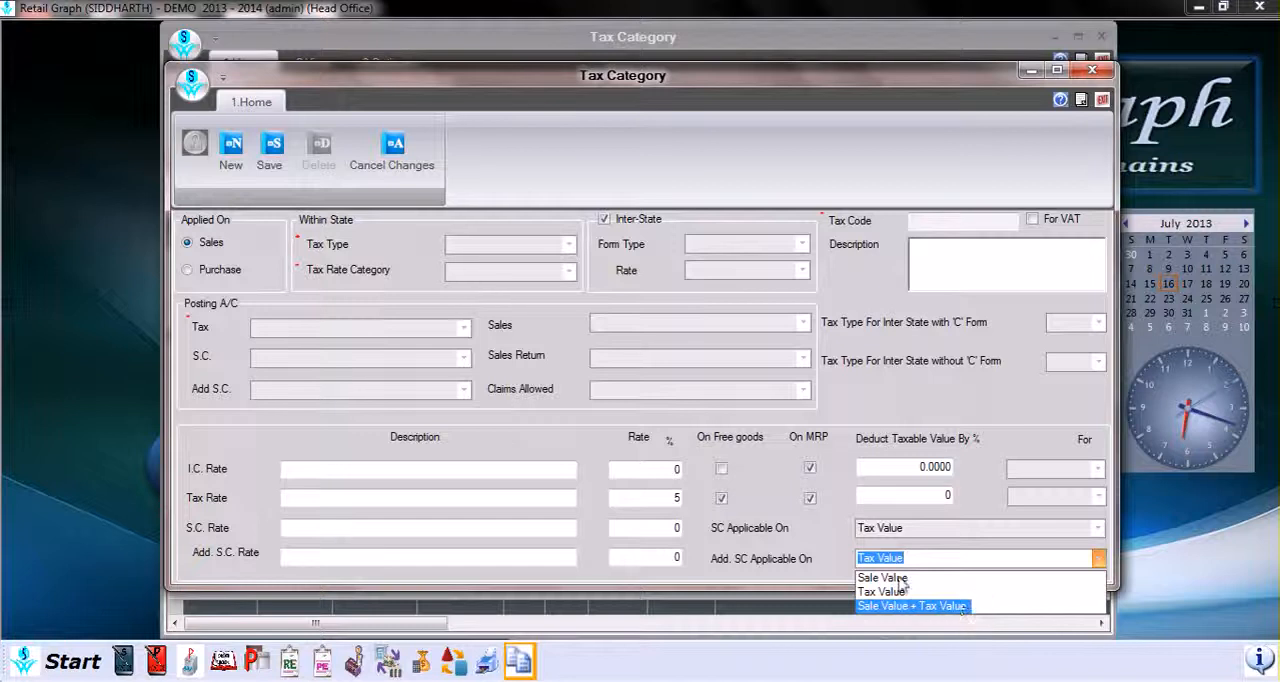
pyautogui.click(802, 519)
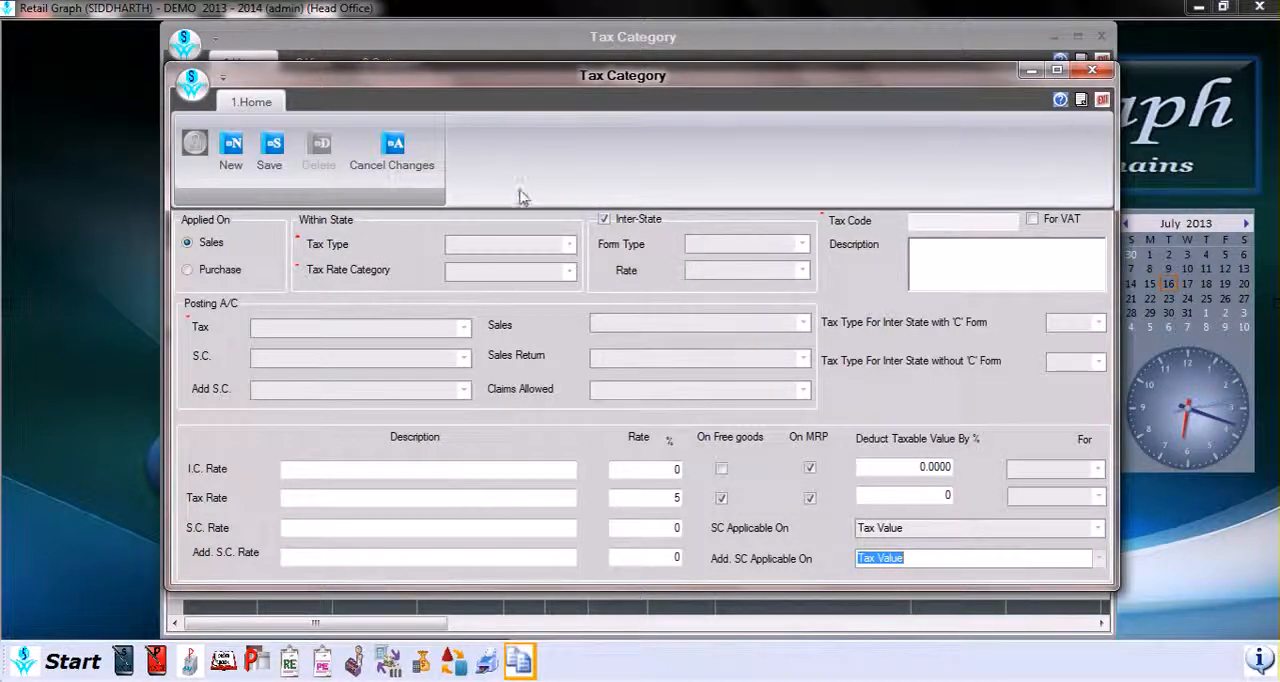
pyautogui.click(1102, 100)
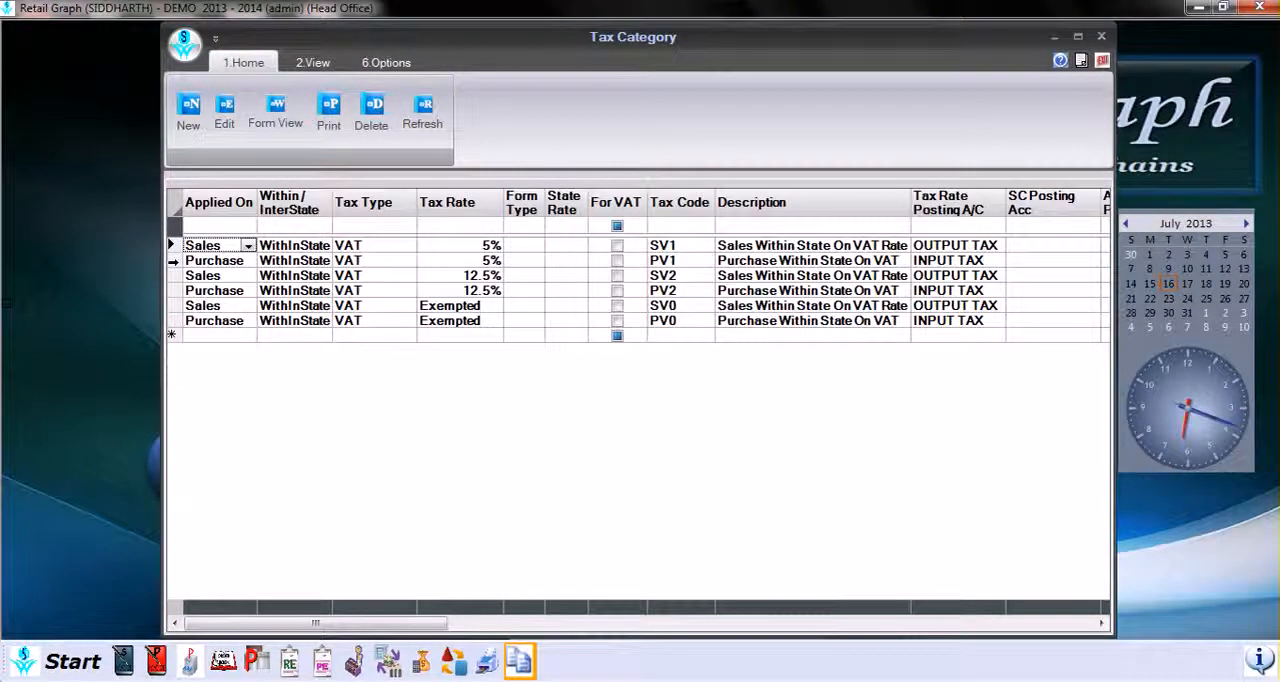
# Step: Open the within-state 5% purchase tax category PV1 for editing and save it
pyautogui.click(172, 260)
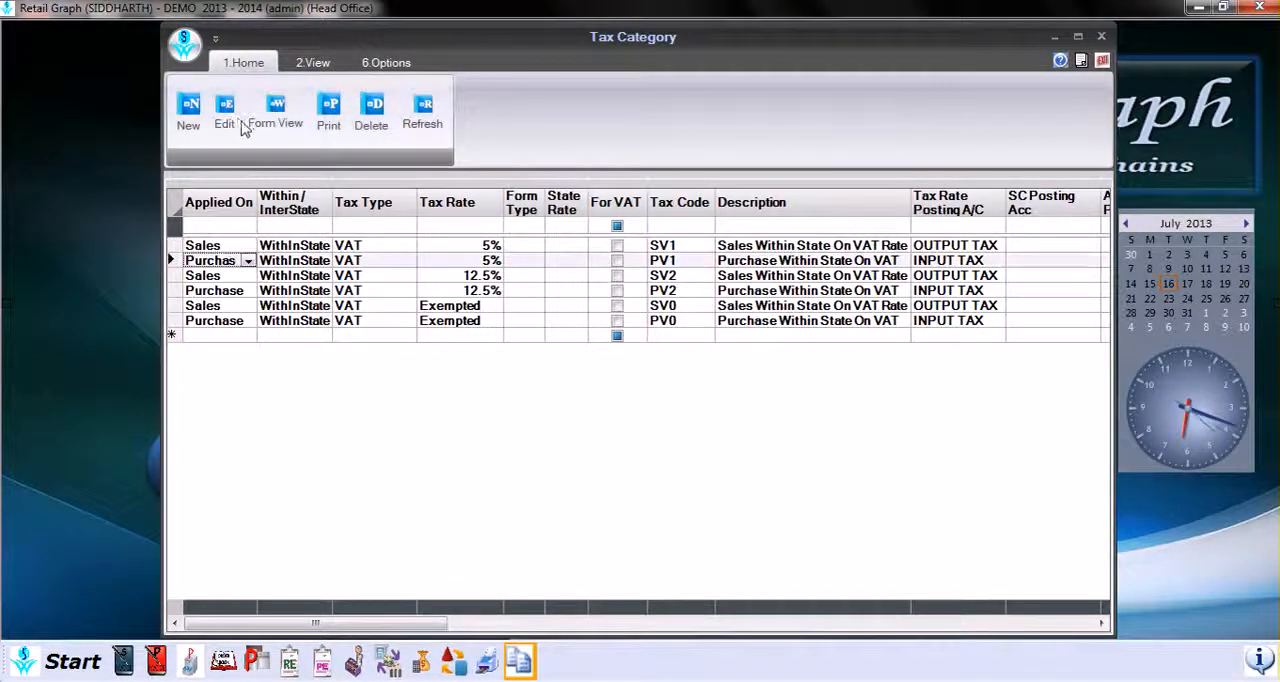
pyautogui.click(236, 119)
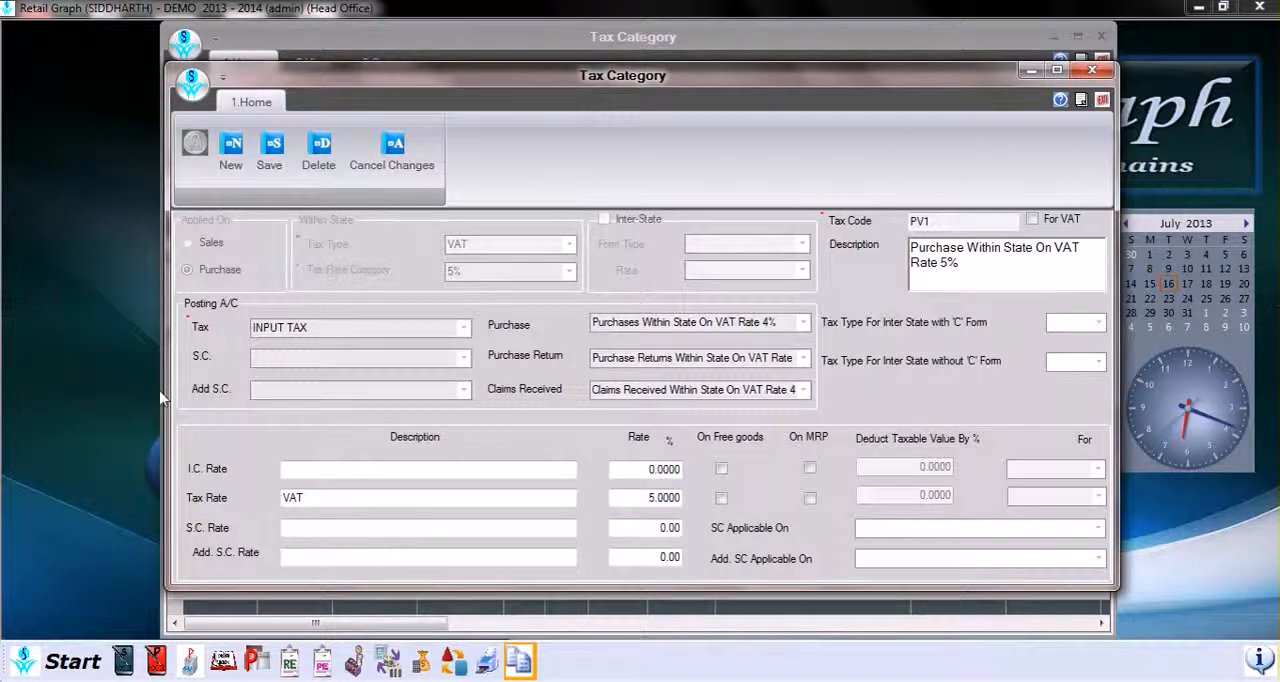
pyautogui.click(273, 163)
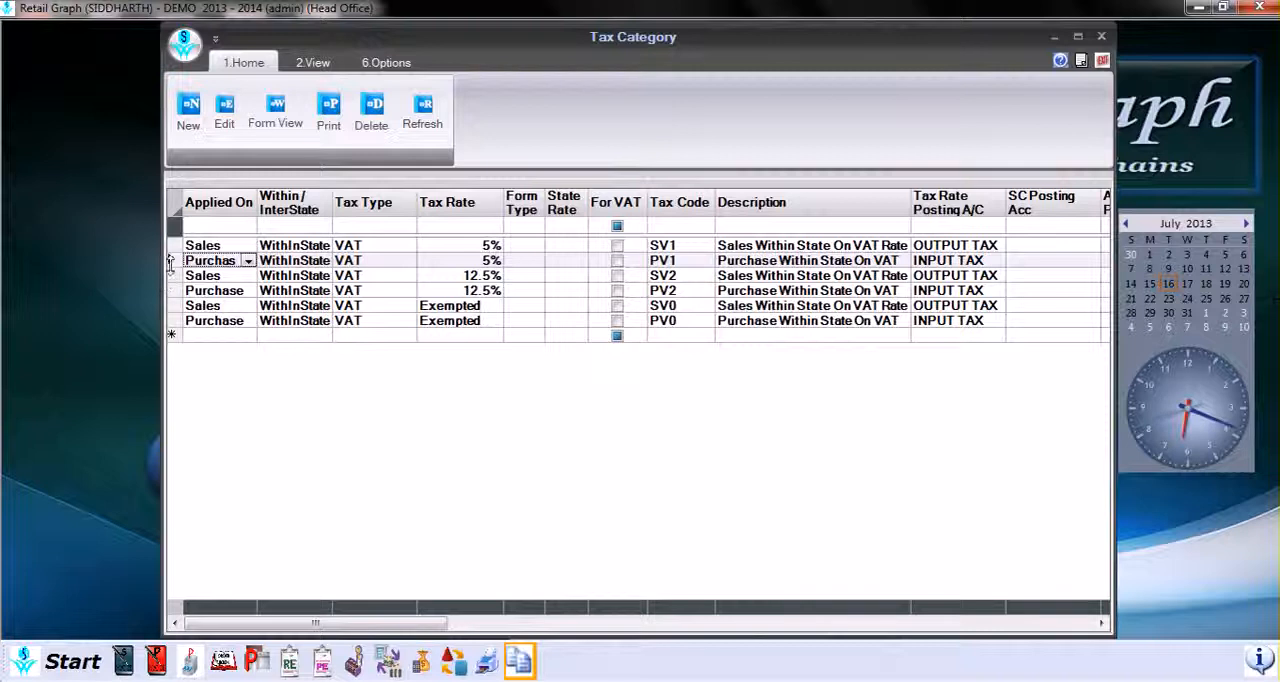
# Step: Show tax category PV1 in form view, save it and return to the tax category list
pyautogui.click(278, 125)
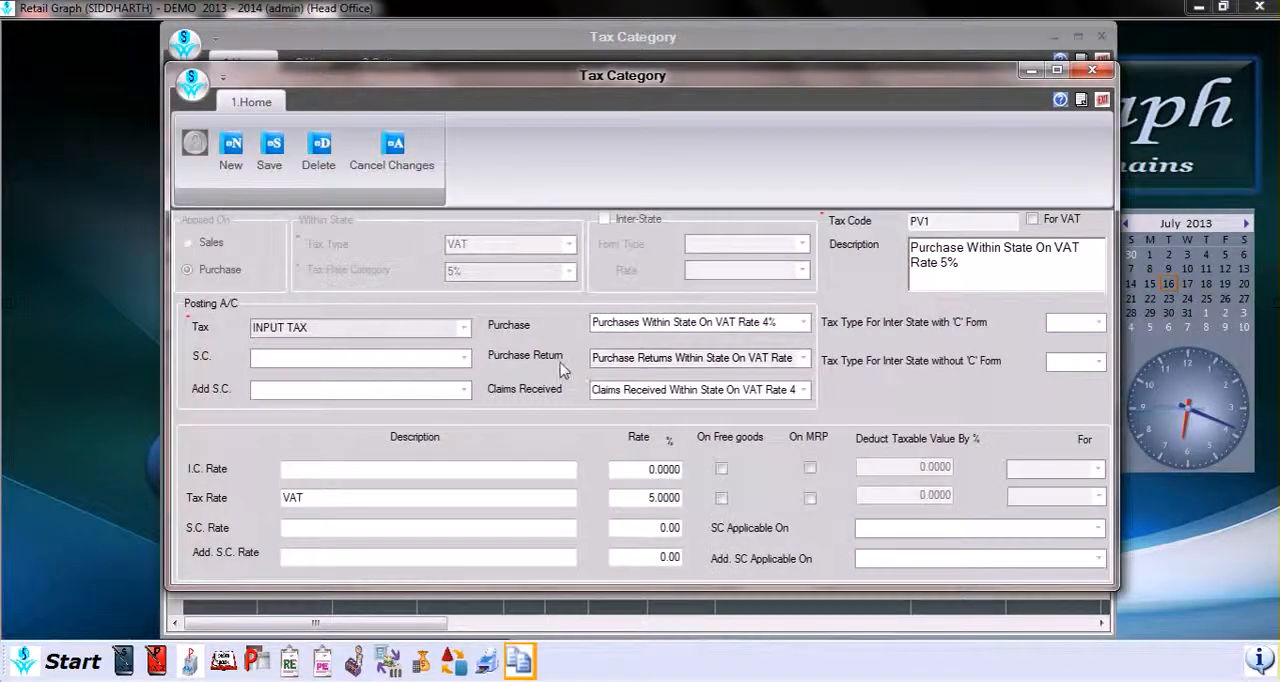
pyautogui.click(280, 165)
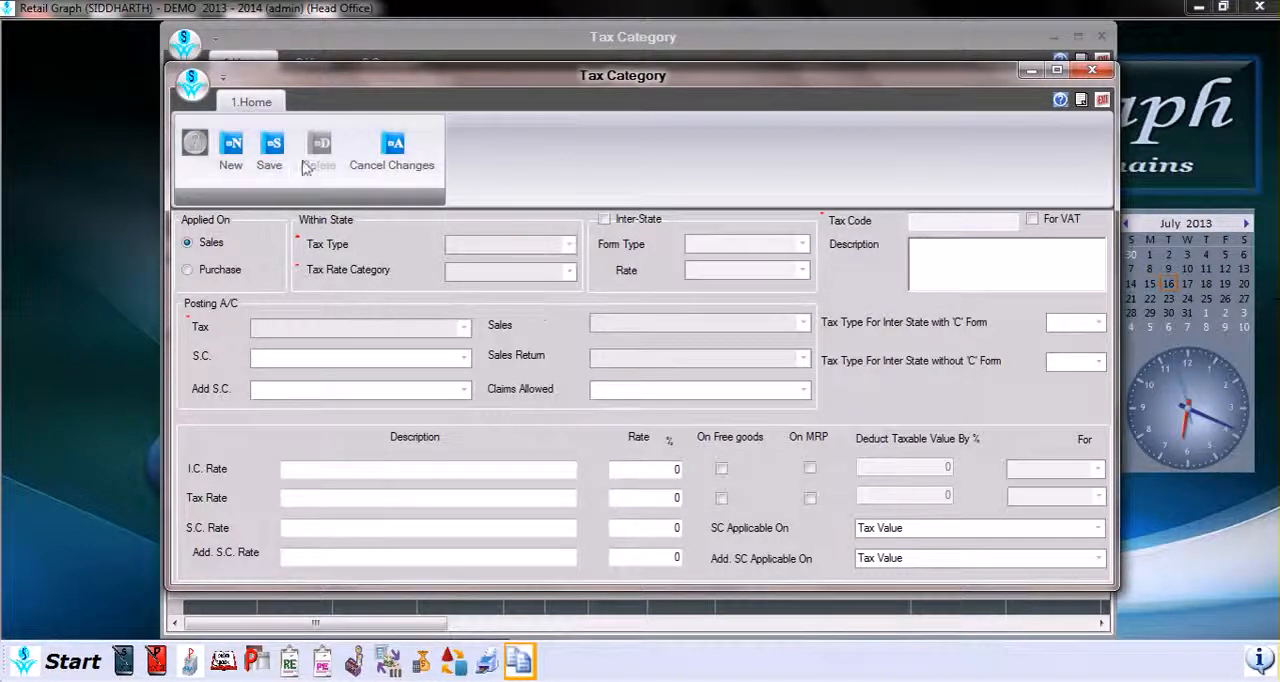
pyautogui.click(1101, 100)
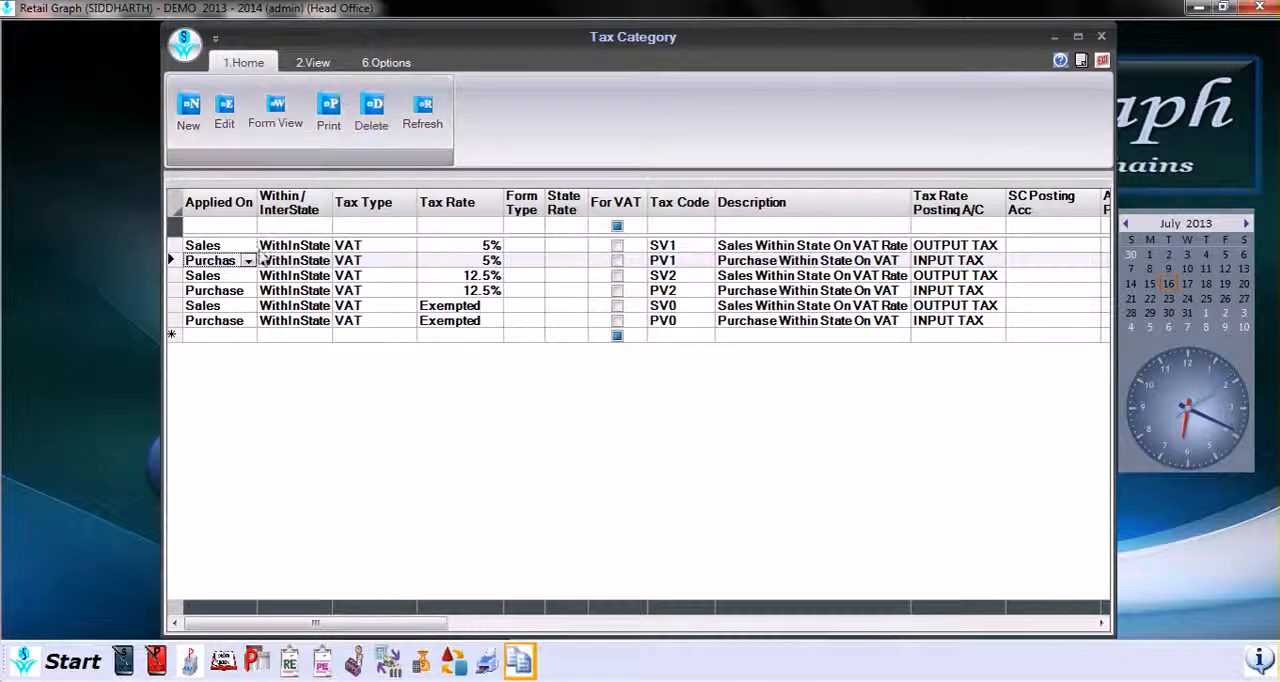
# Step: Refresh the tax category list and look through its print, layout, export, log report and search options
pyautogui.click(424, 114)
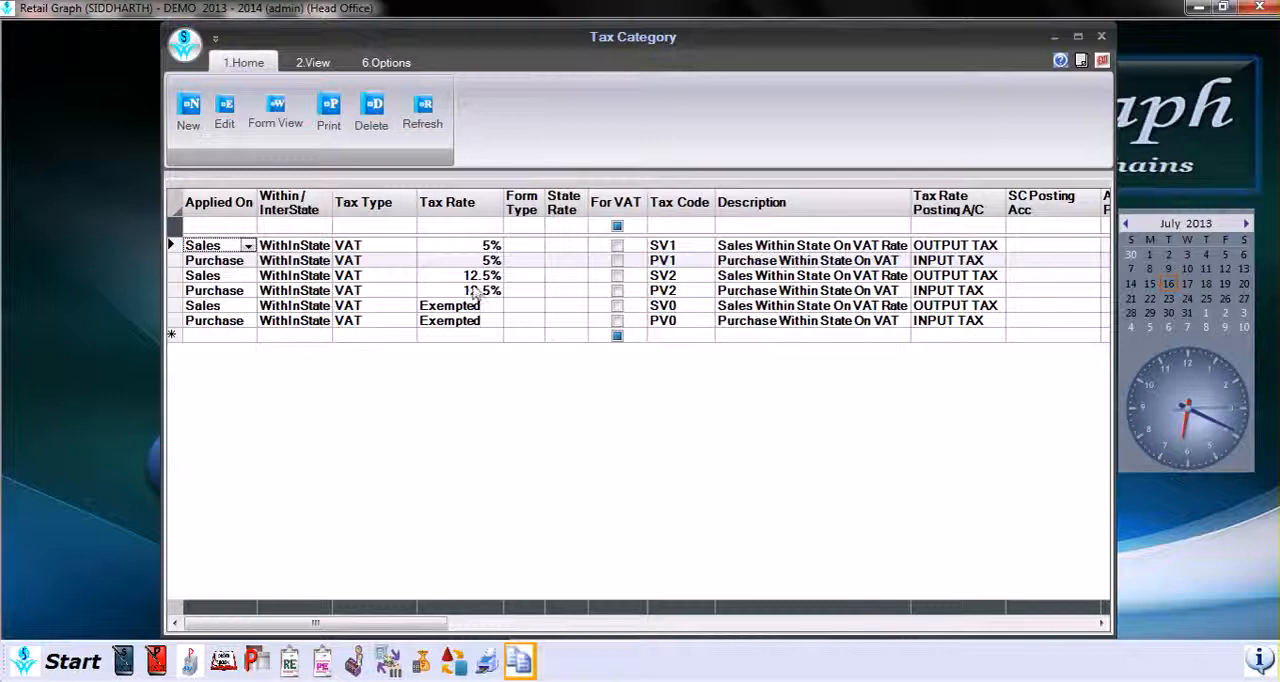
pyautogui.click(312, 62)
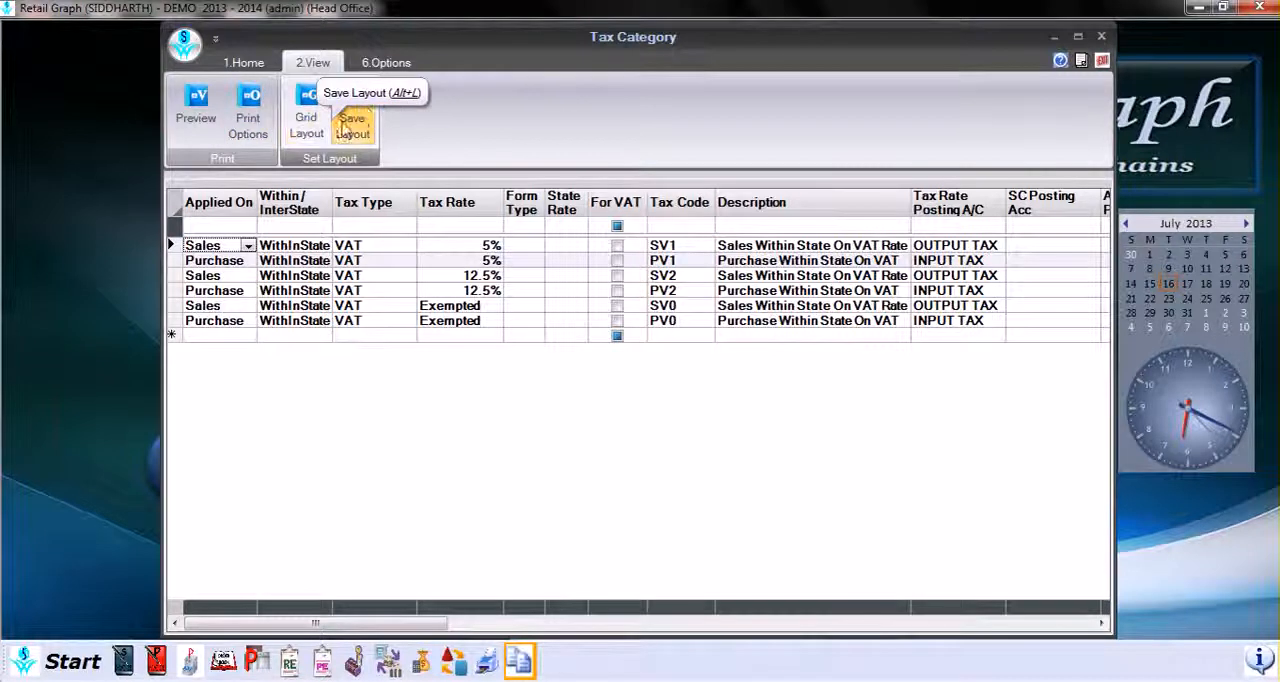
pyautogui.click(384, 66)
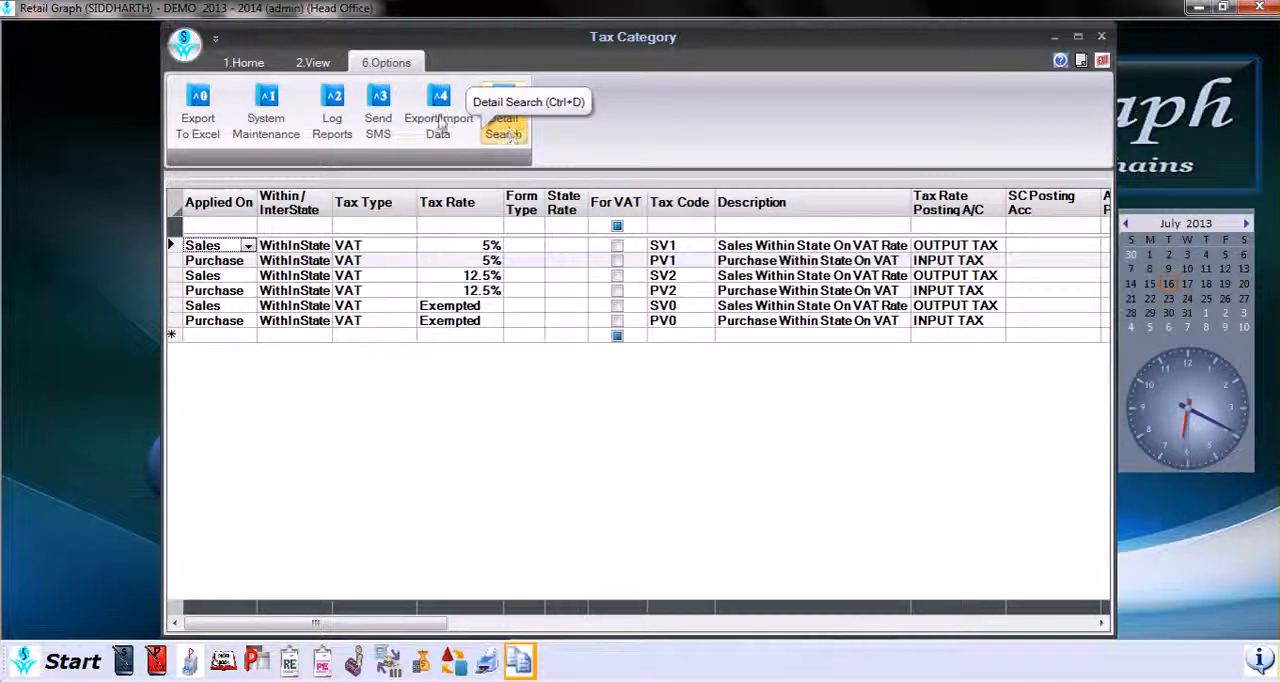
pyautogui.click(245, 63)
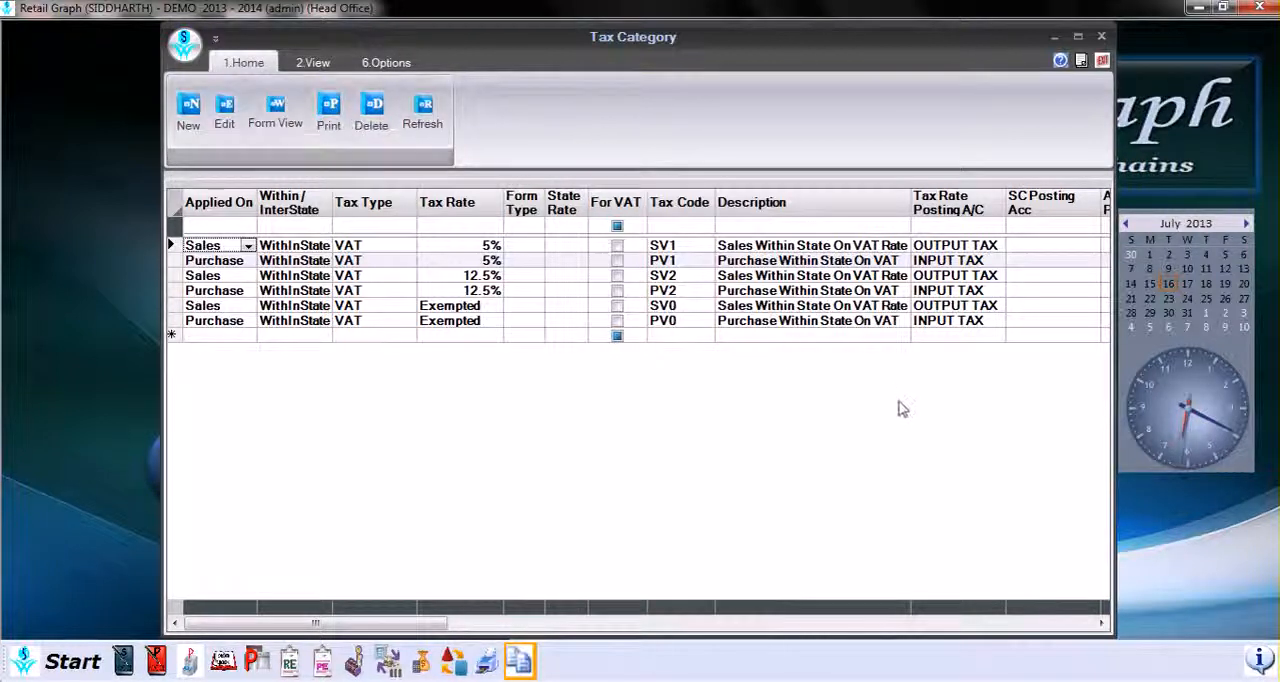